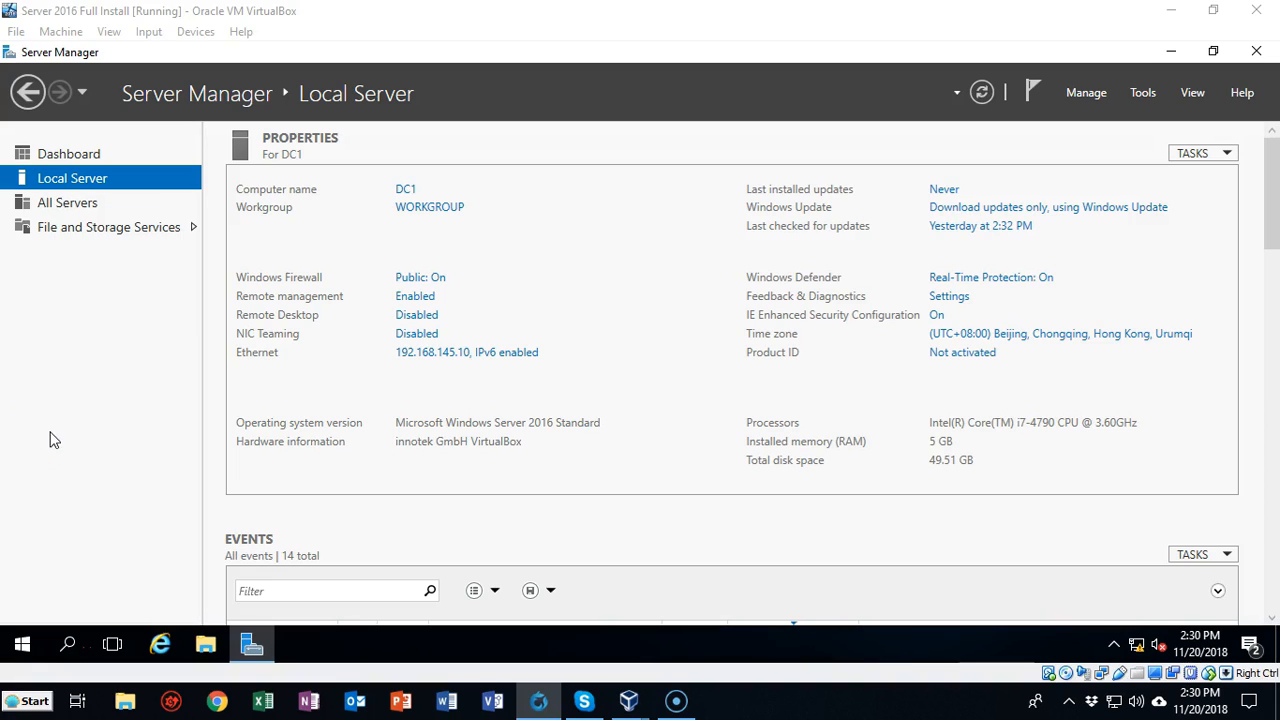
Start adding roles and features from the dashboard, using a role-based installation on the server DC1 from the server pool.
{"action": "left_click", "coordinate": [70, 157]}
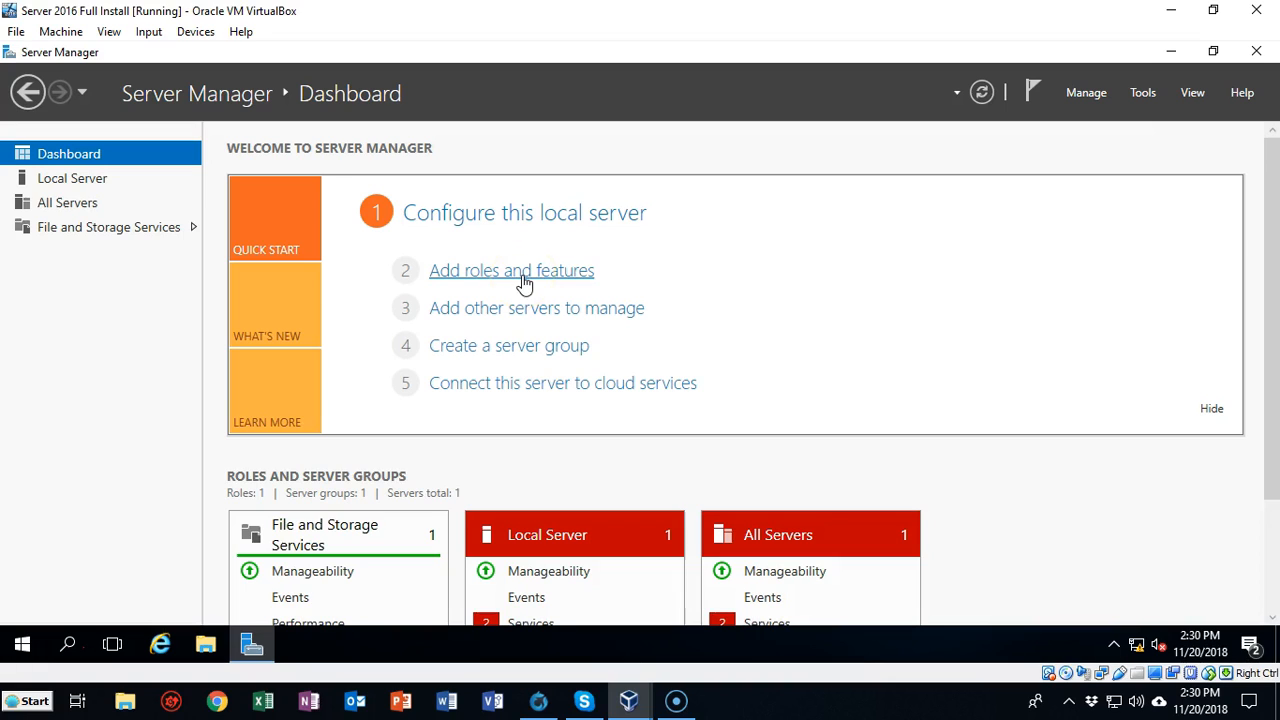
{"action": "left_click", "coordinate": [1092, 99]}
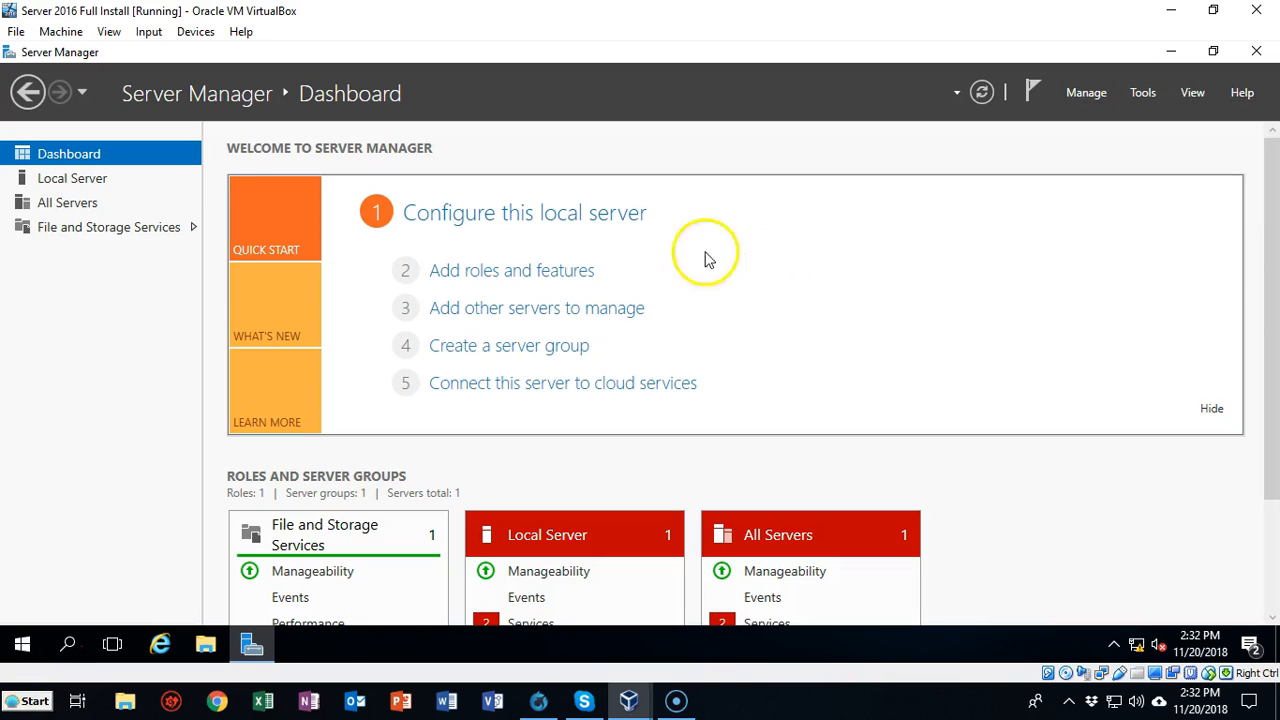
{"action": "left_click", "coordinate": [538, 272]}
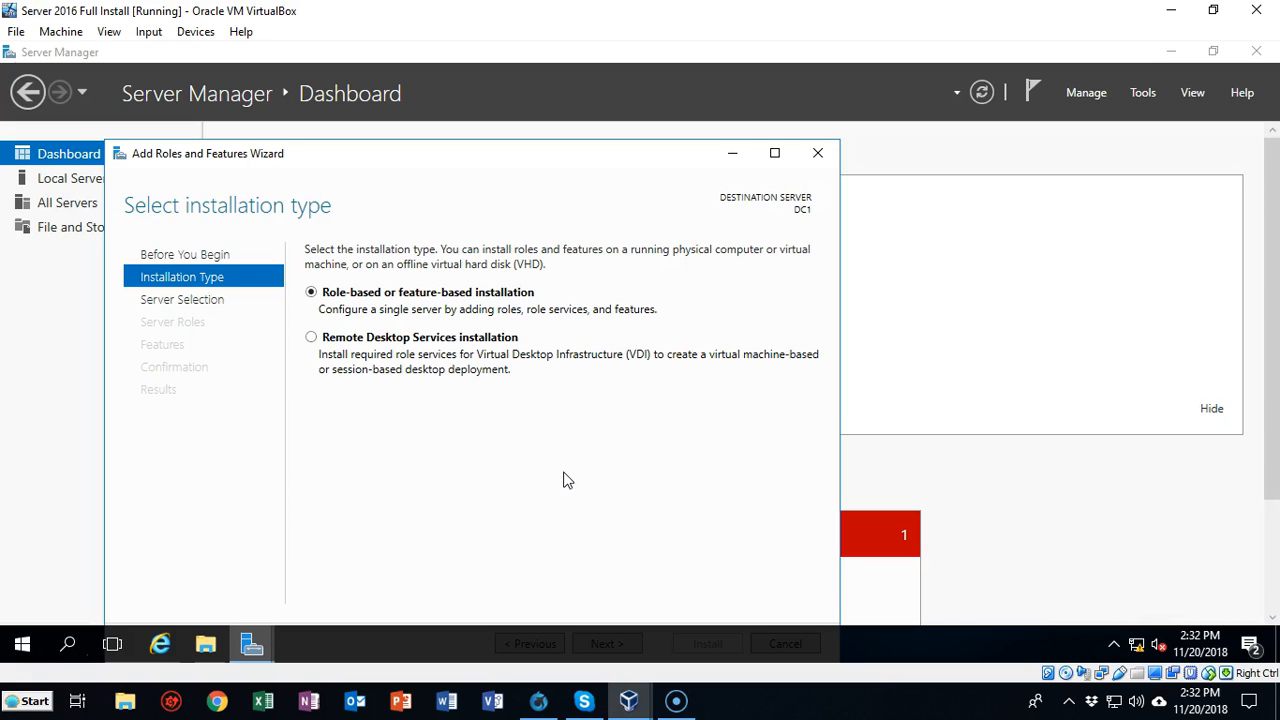
{"action": "double_click", "coordinate": [643, 154]}
{"action": "left_click", "coordinate": [1038, 606]}
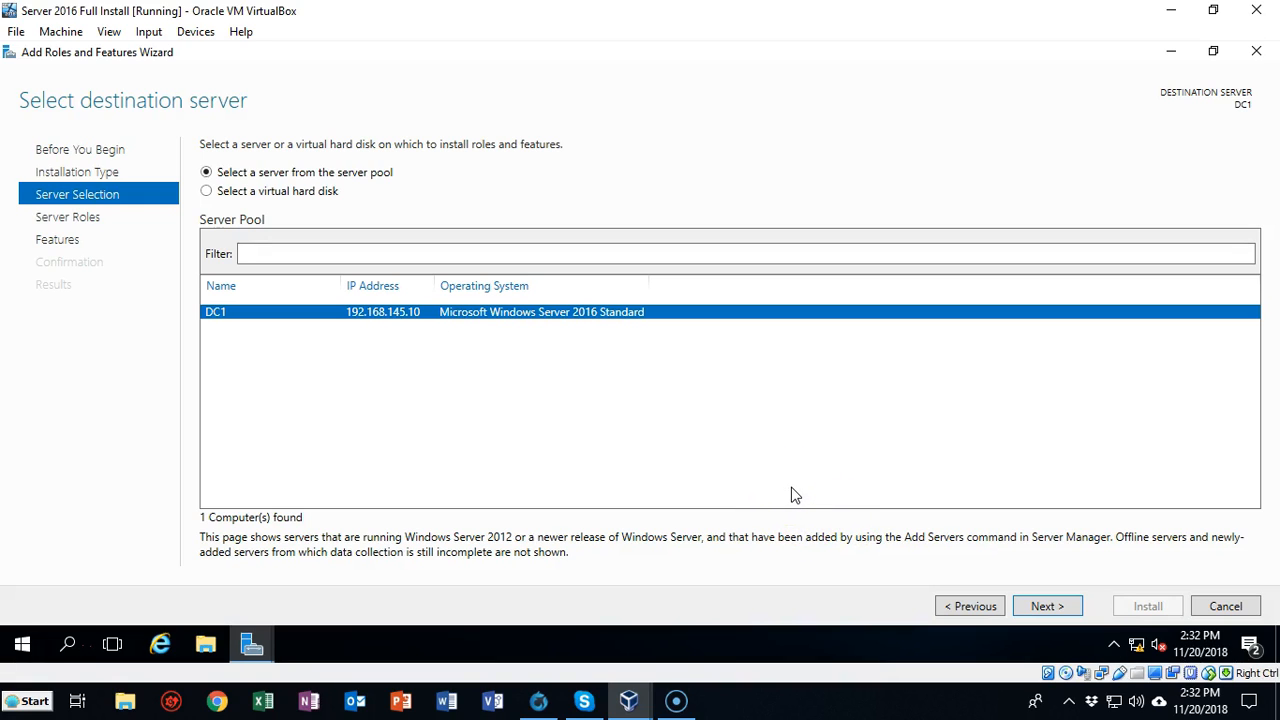
{"action": "left_click", "coordinate": [1045, 606]}
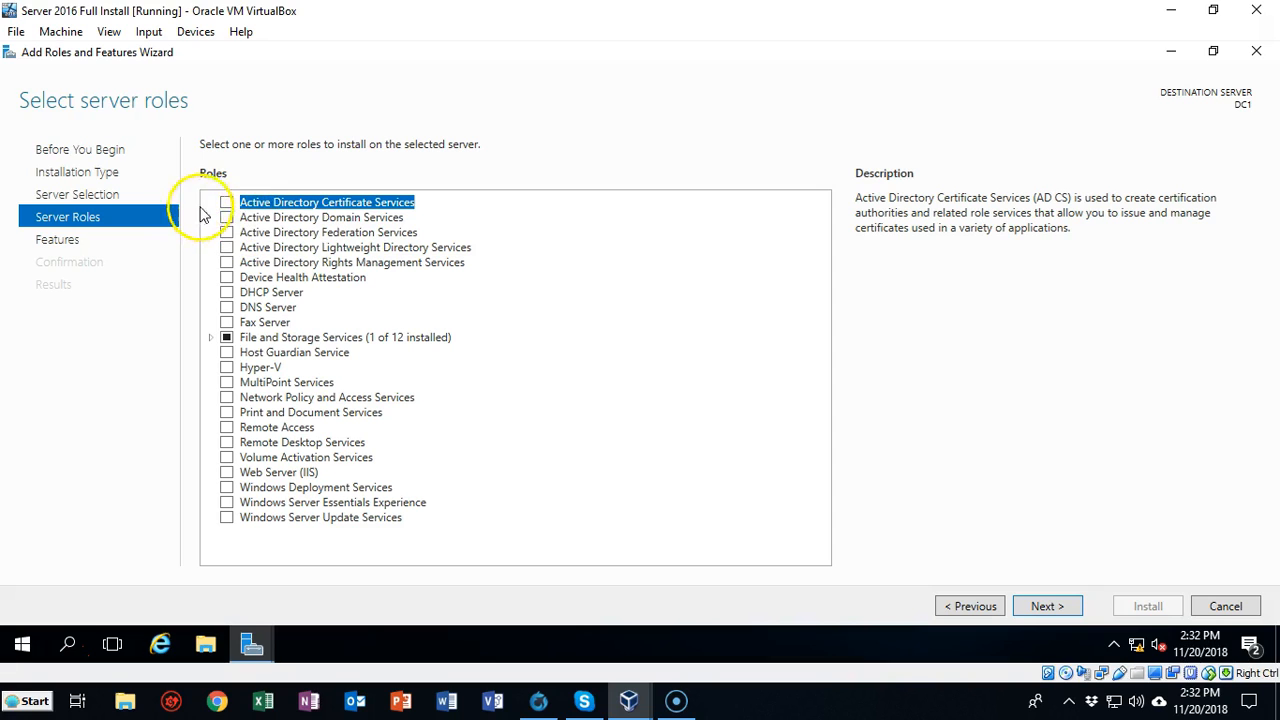
Select the Active Directory Domain Services and DHCP Server roles, including their required features and management tools.
{"action": "left_click", "coordinate": [227, 218]}
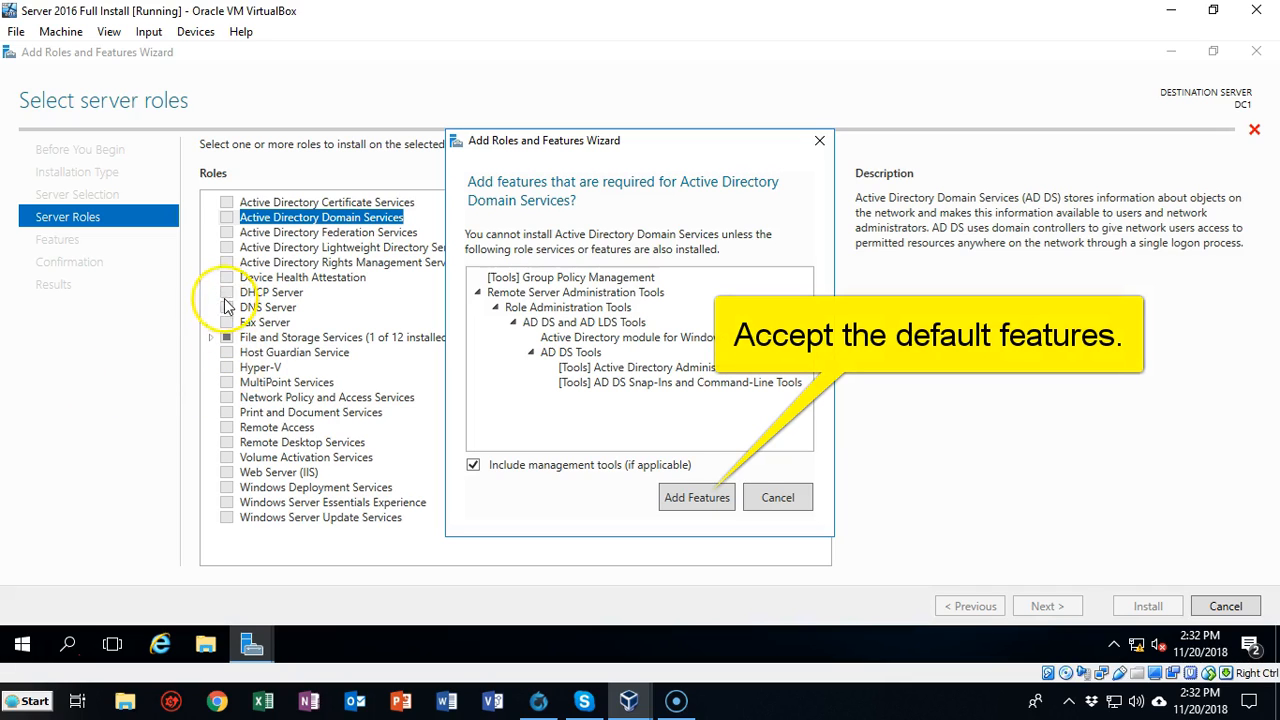
{"action": "key", "text": "Return"}
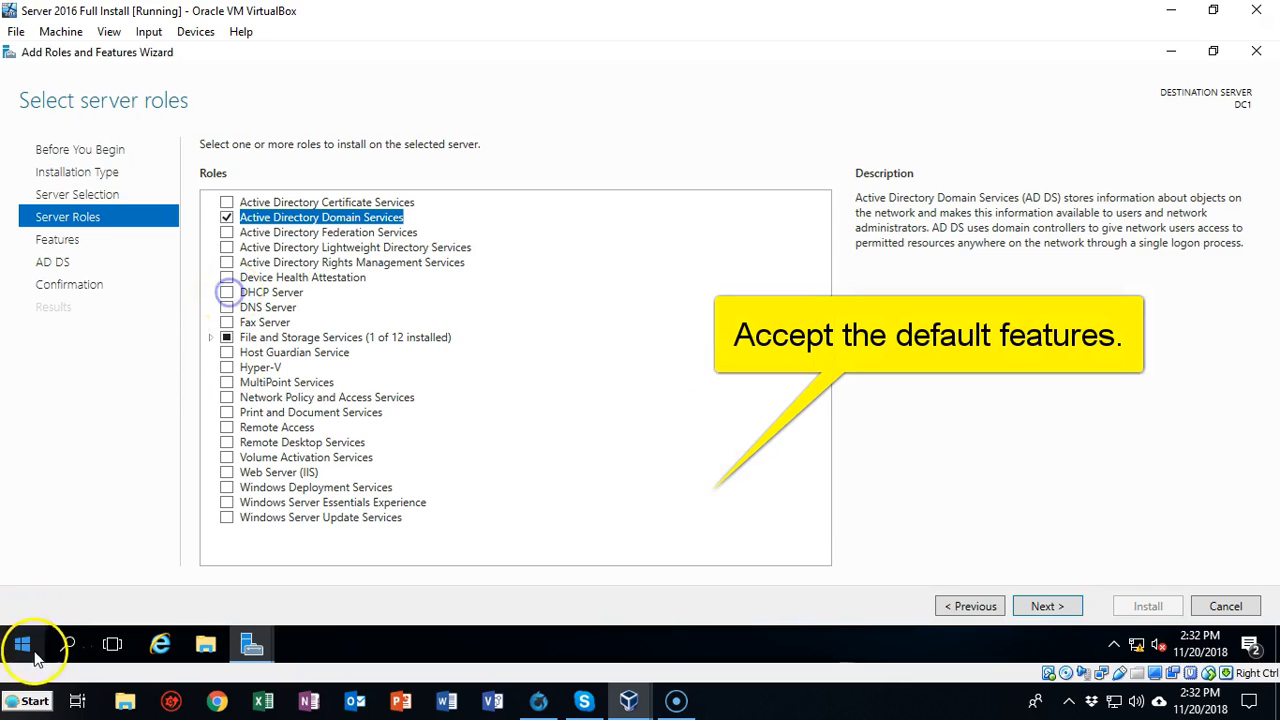
{"action": "left_click", "coordinate": [227, 292]}
{"action": "left_click", "coordinate": [1047, 606]}
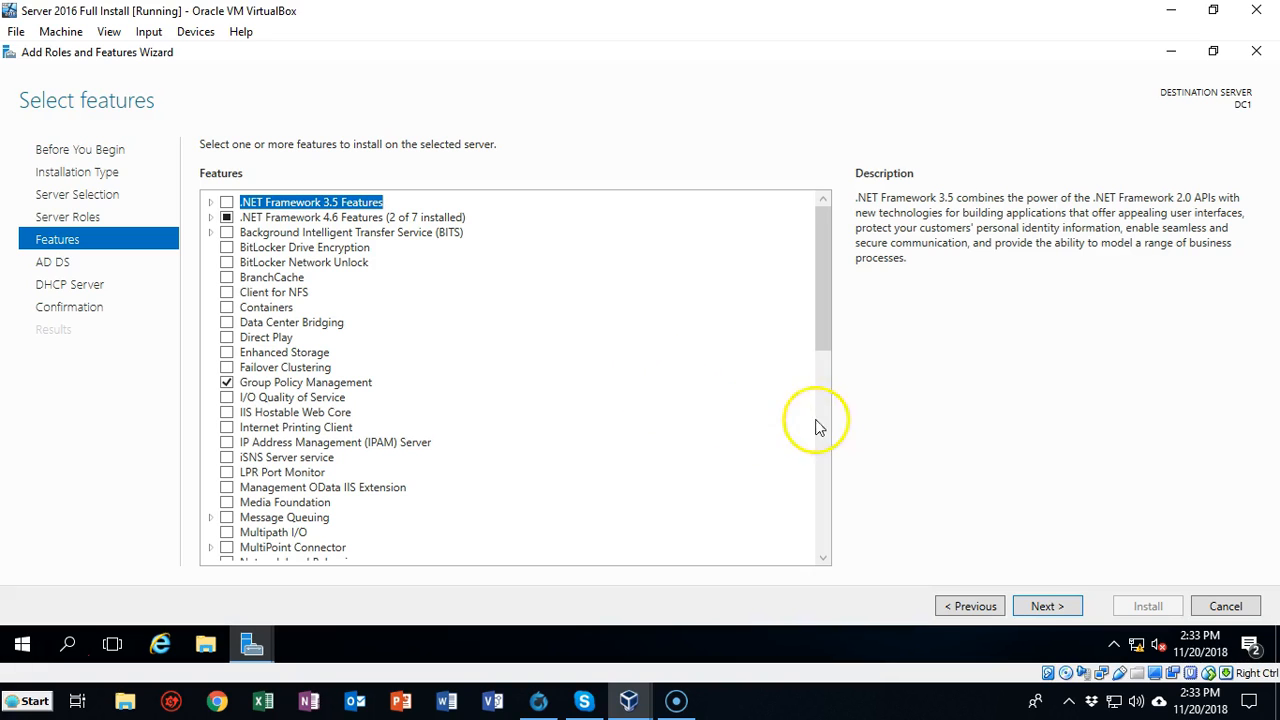
Keep the default features and install the selected roles without enabling automatic restart.
{"action": "left_click", "coordinate": [1045, 606]}
{"action": "left_click", "coordinate": [1045, 607]}
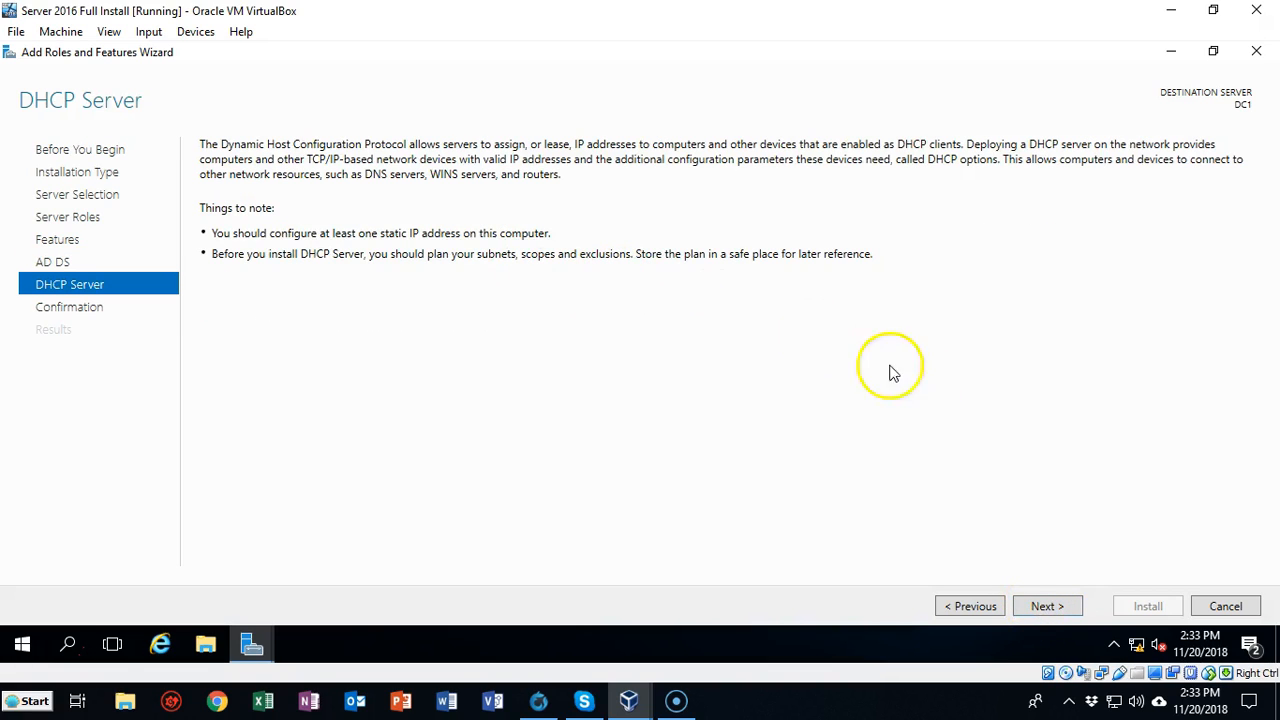
{"action": "left_click", "coordinate": [1045, 606]}
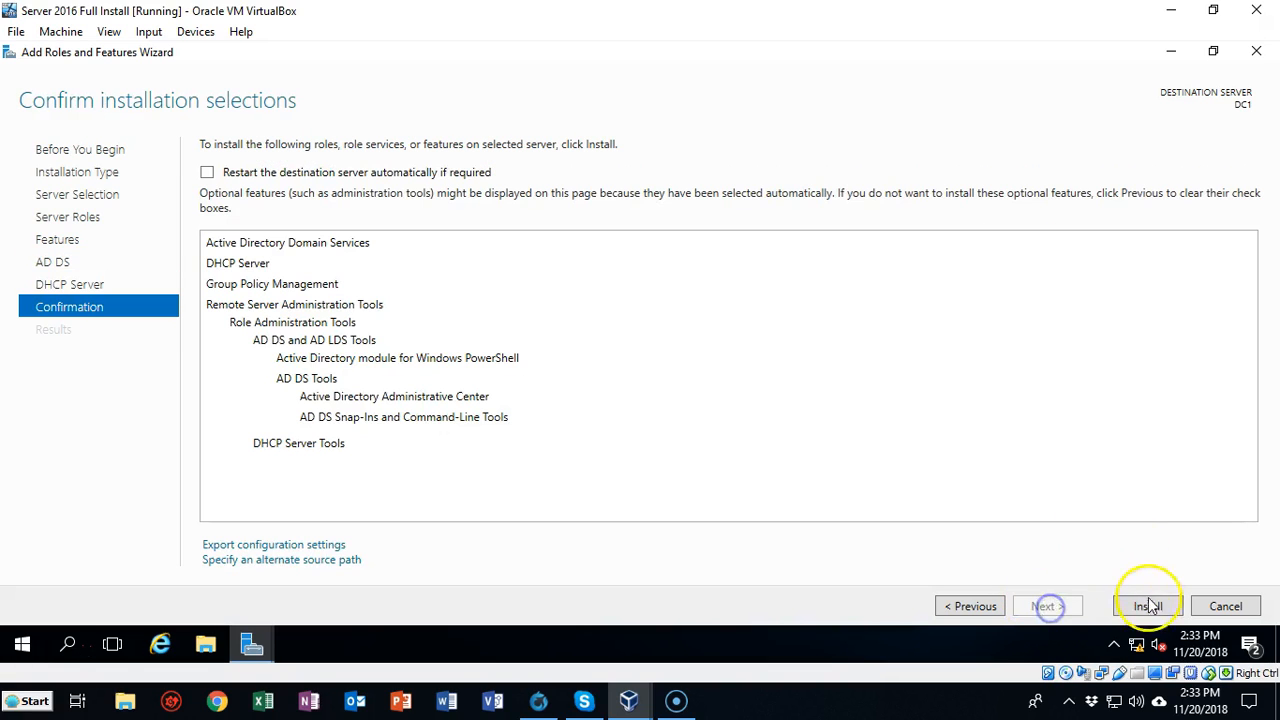
{"action": "left_click", "coordinate": [1143, 608]}
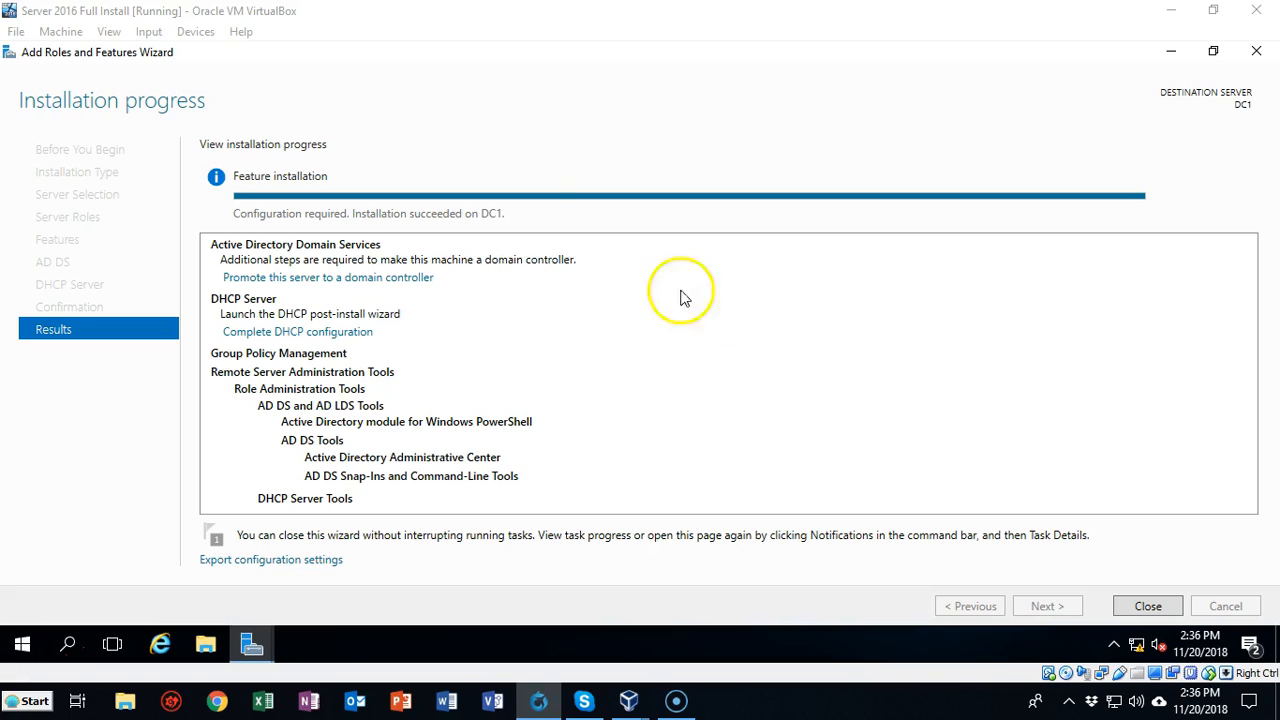
Promote the server to a domain controller in a new forest named us.syberoffense.com and enter the Directory Services Restore Mode password.
{"action": "left_click", "coordinate": [339, 279]}
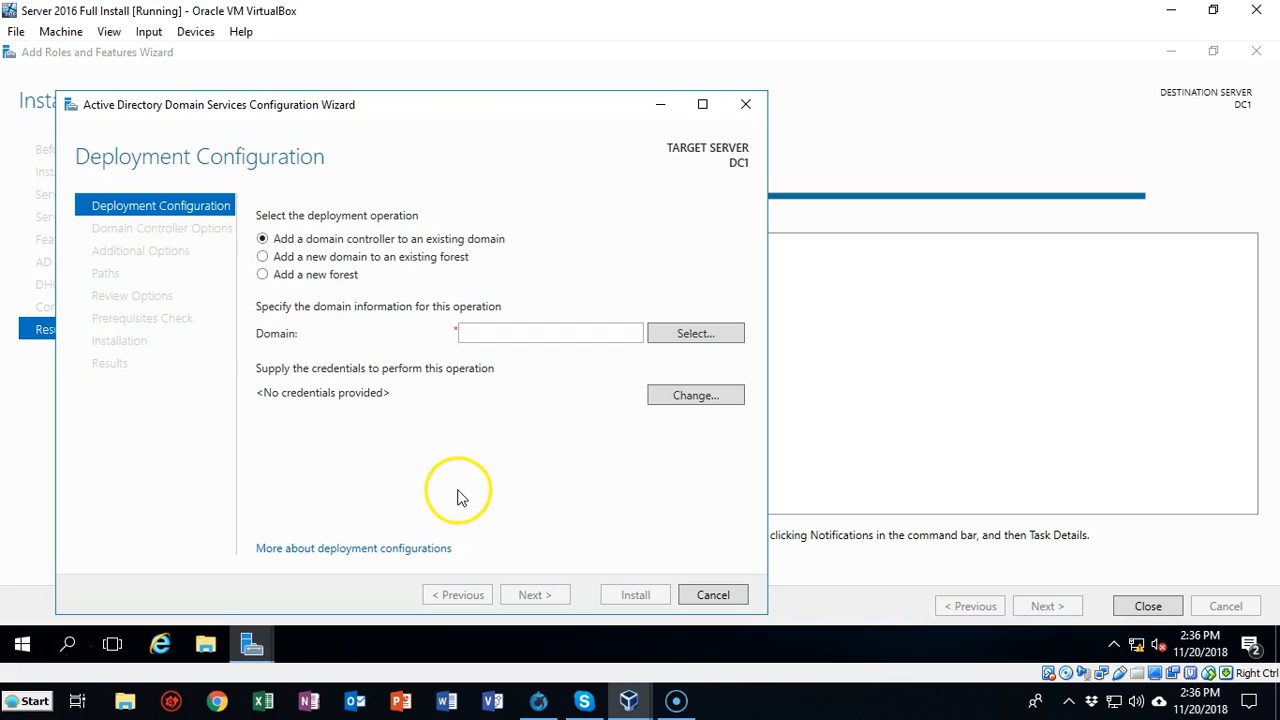
{"action": "left_click", "coordinate": [265, 279]}
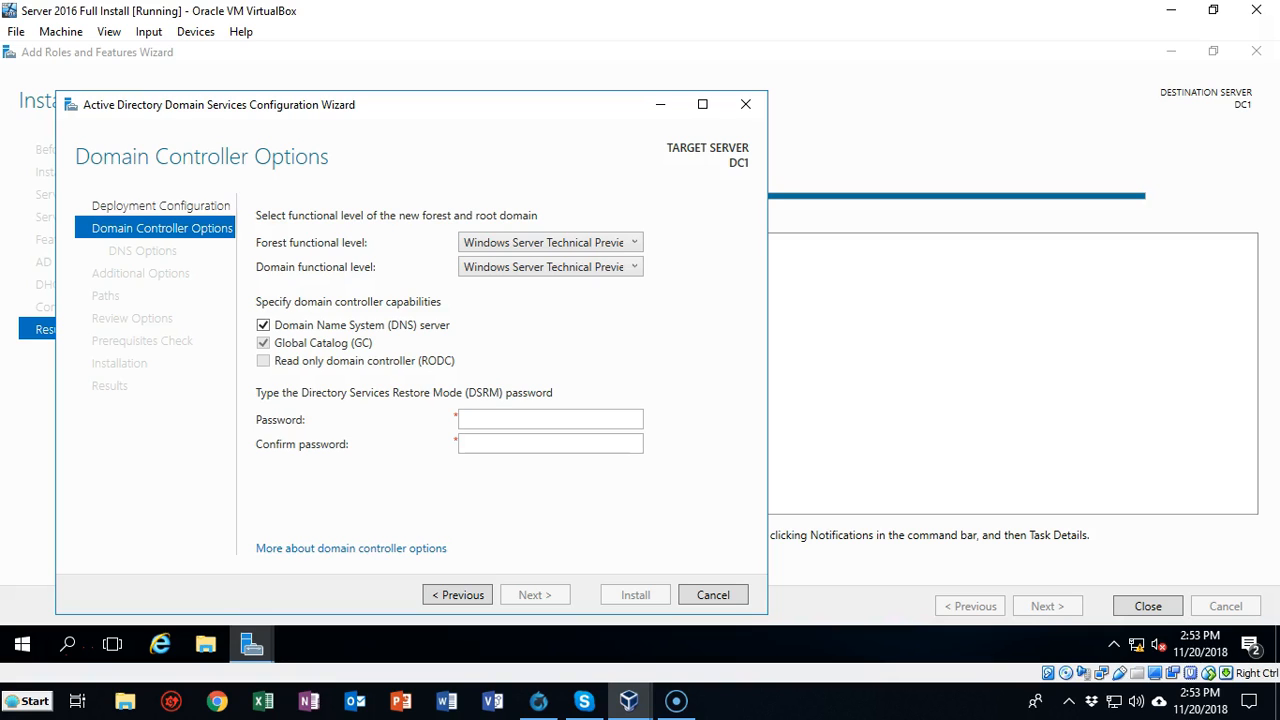
{"action": "left_click", "coordinate": [462, 419]}
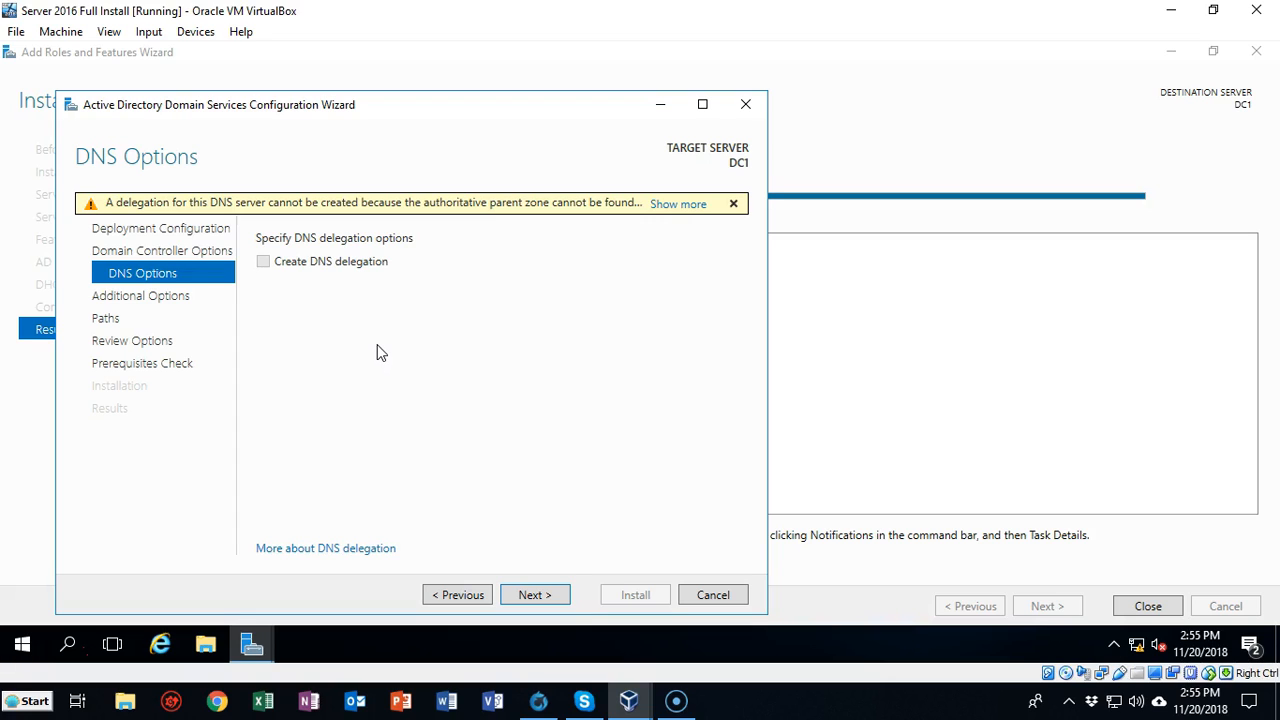
Continue without DNS delegation and set the NetBIOS domain name to SYBEROFFENSE.
{"action": "left_click", "coordinate": [533, 594]}
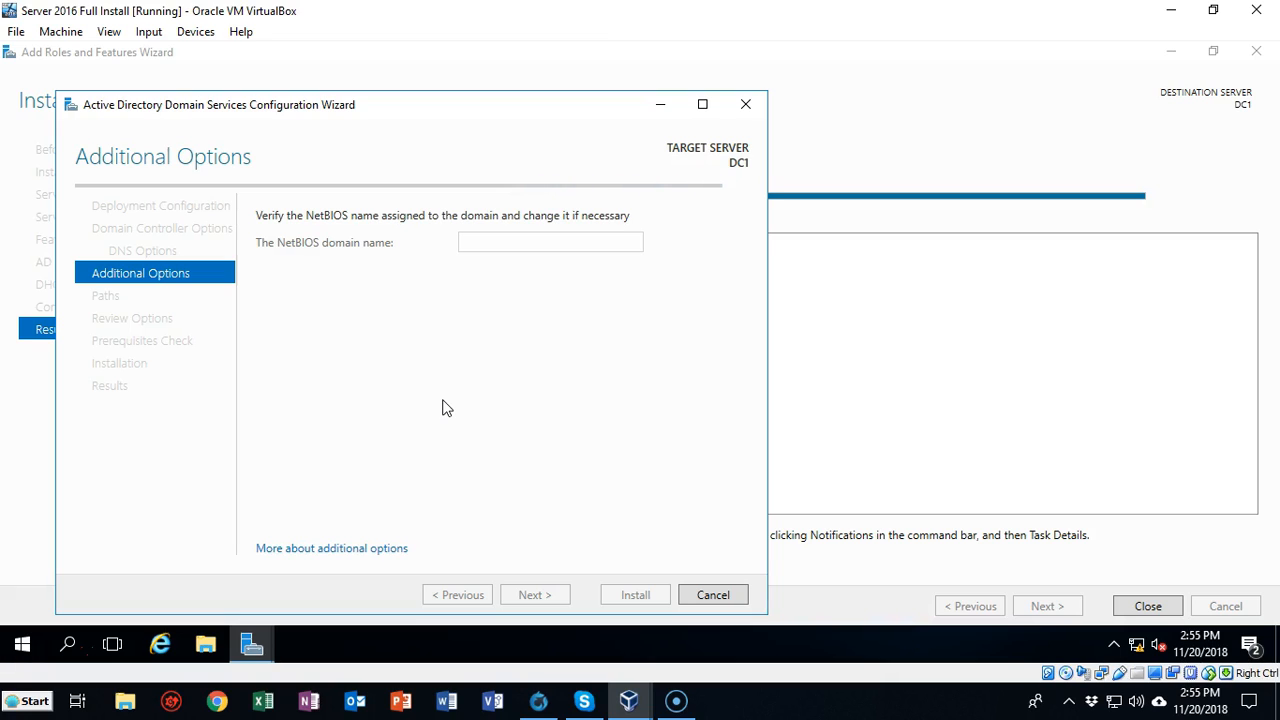
{"action": "double_click", "coordinate": [496, 242]}
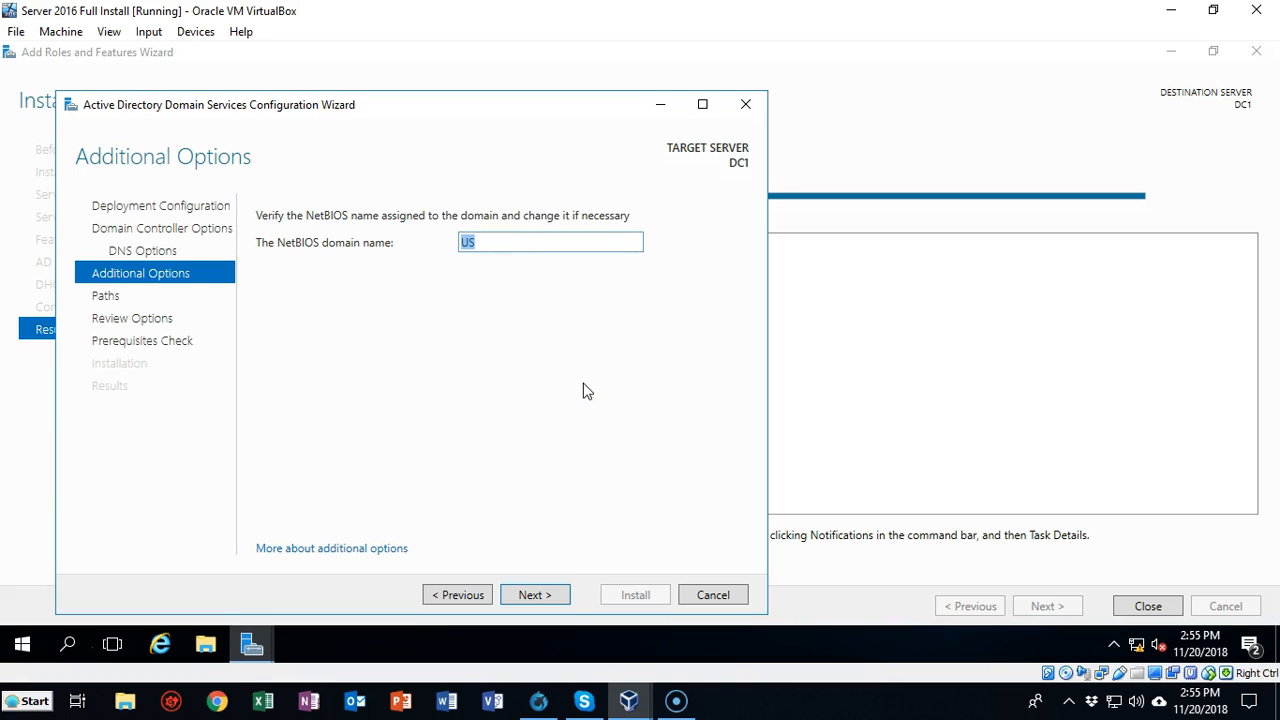
{"action": "type", "text": "SYBEROFFENSE"}
{"action": "left_click", "coordinate": [157, 443]}
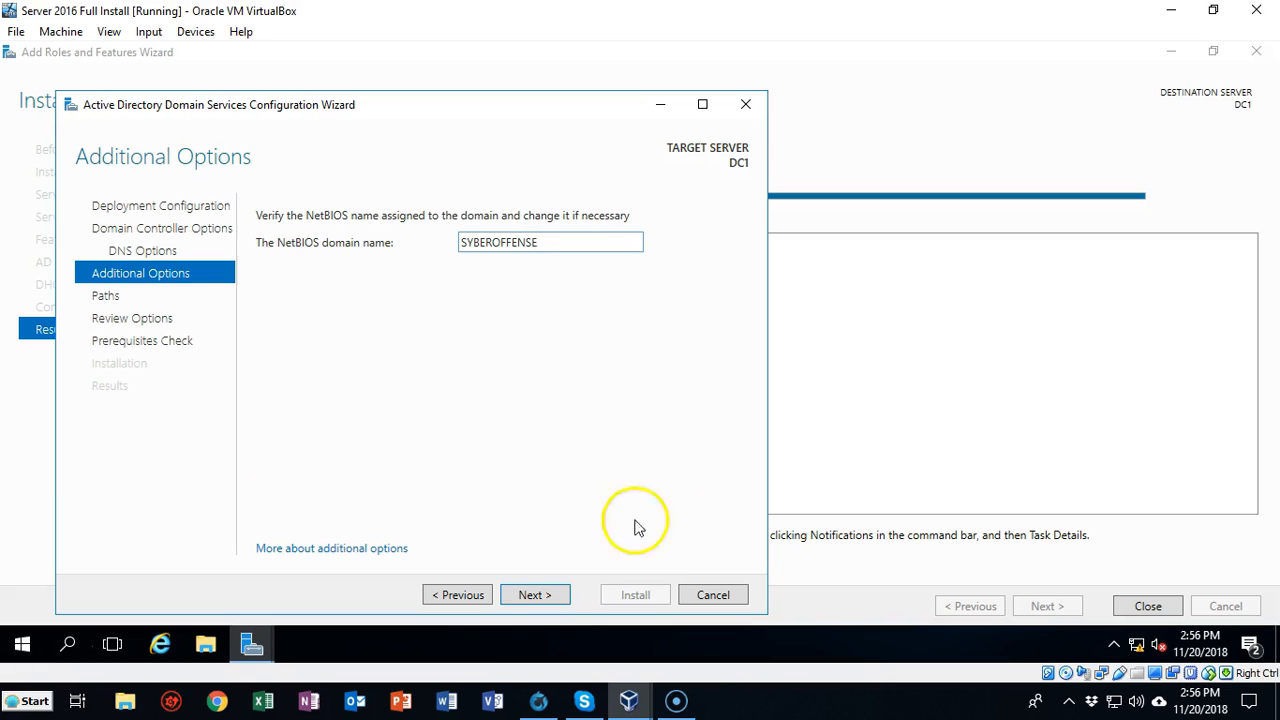
{"action": "left_click", "coordinate": [535, 597]}
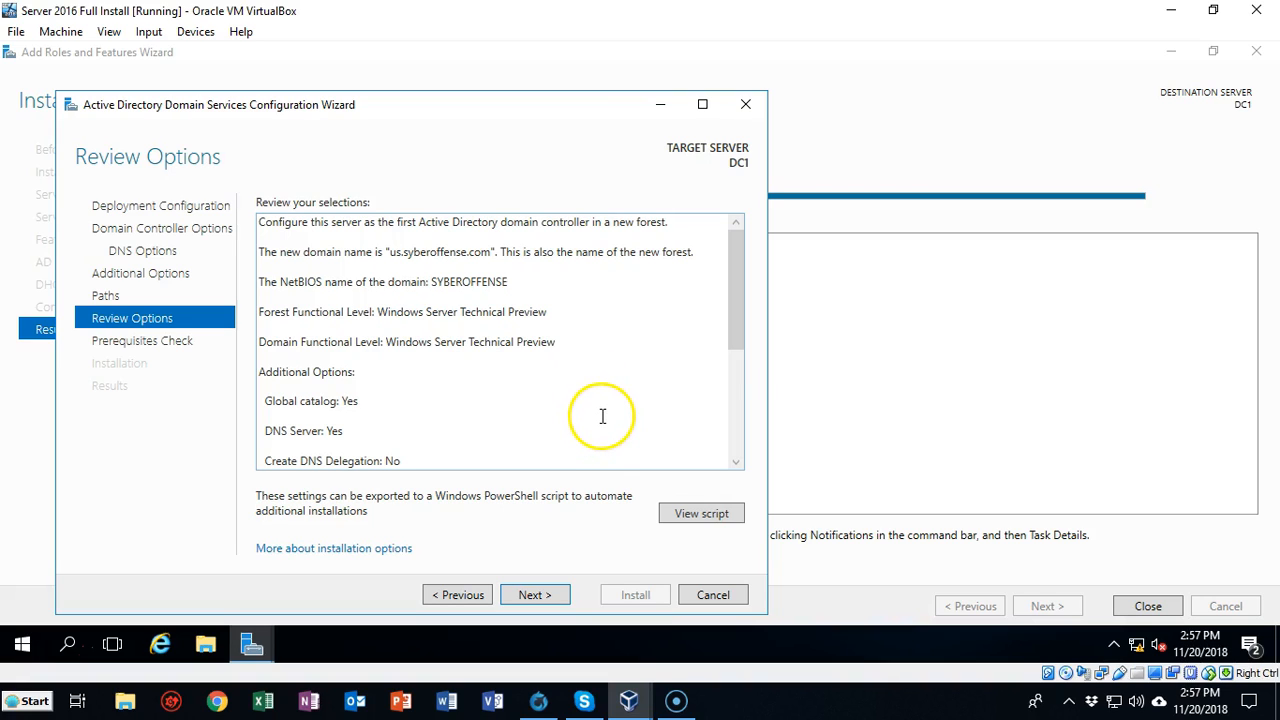
Accept the reviewed options, read through the prerequisites check results, and install the domain controller configuration.
{"action": "left_click", "coordinate": [539, 595]}
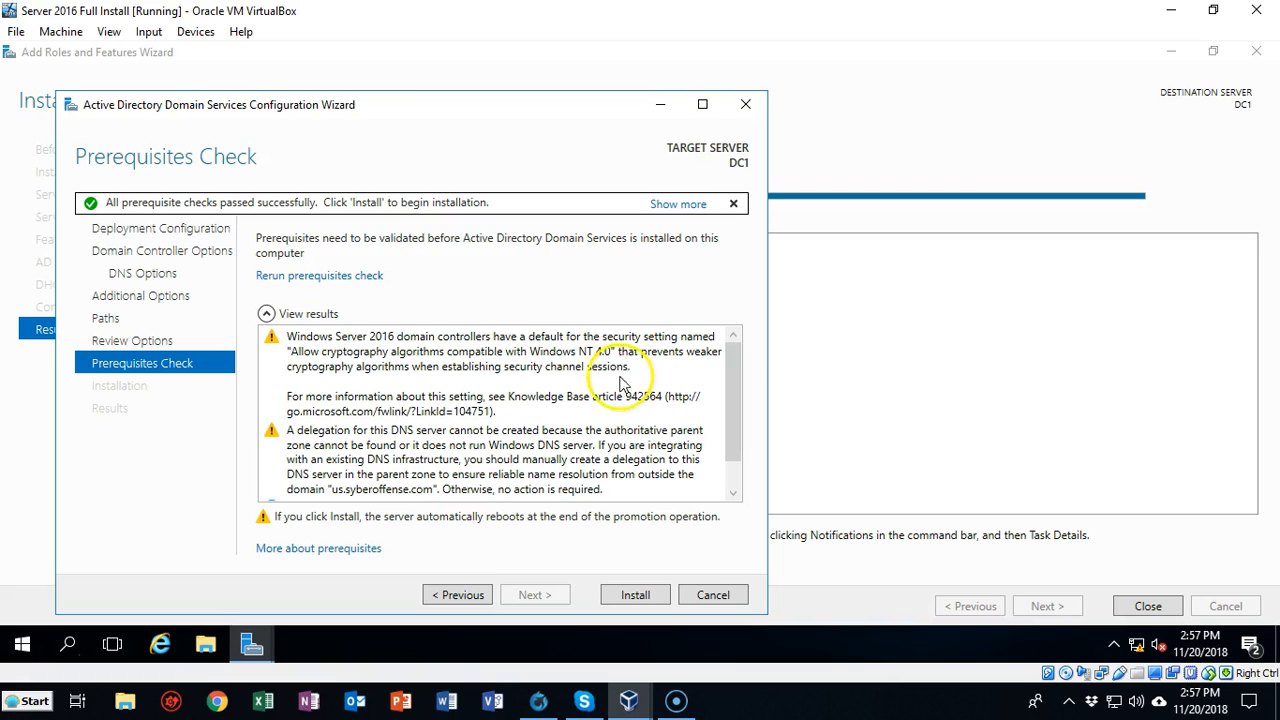
{"action": "scroll", "coordinate": [621, 392], "scroll_direction": "down", "scroll_amount": 1}
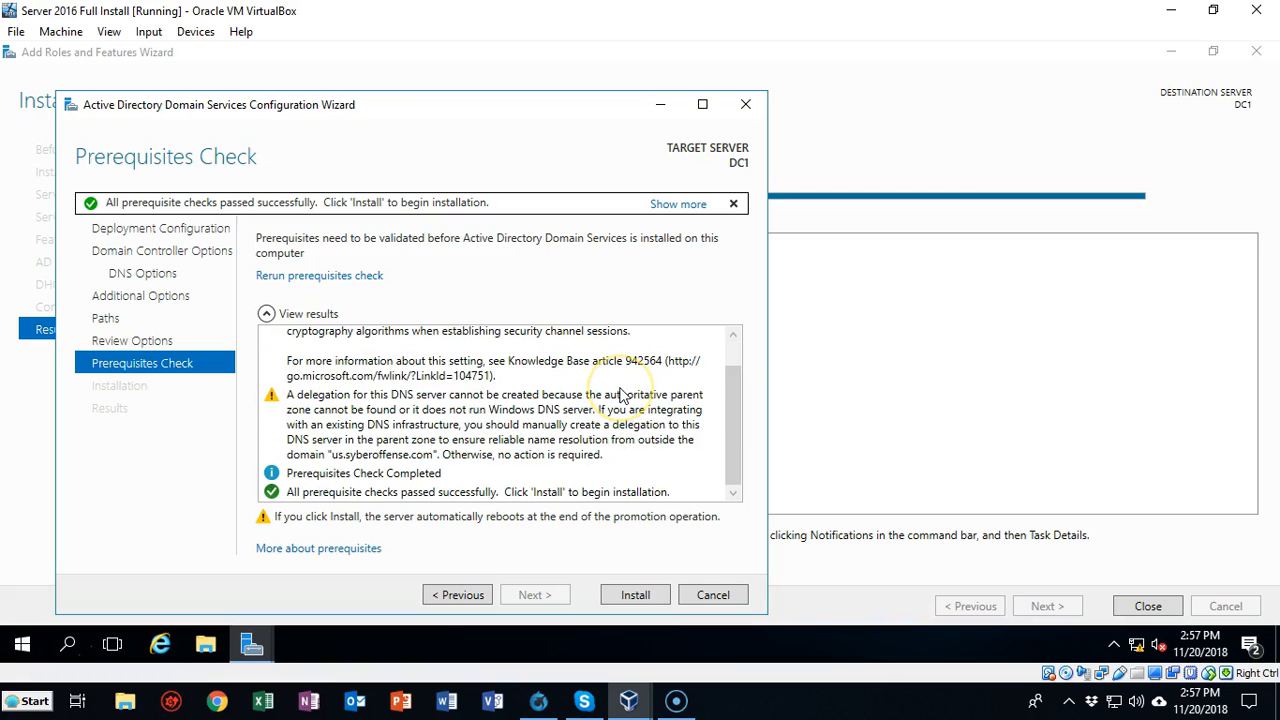
{"action": "scroll", "coordinate": [621, 396], "scroll_direction": "up", "scroll_amount": 1}
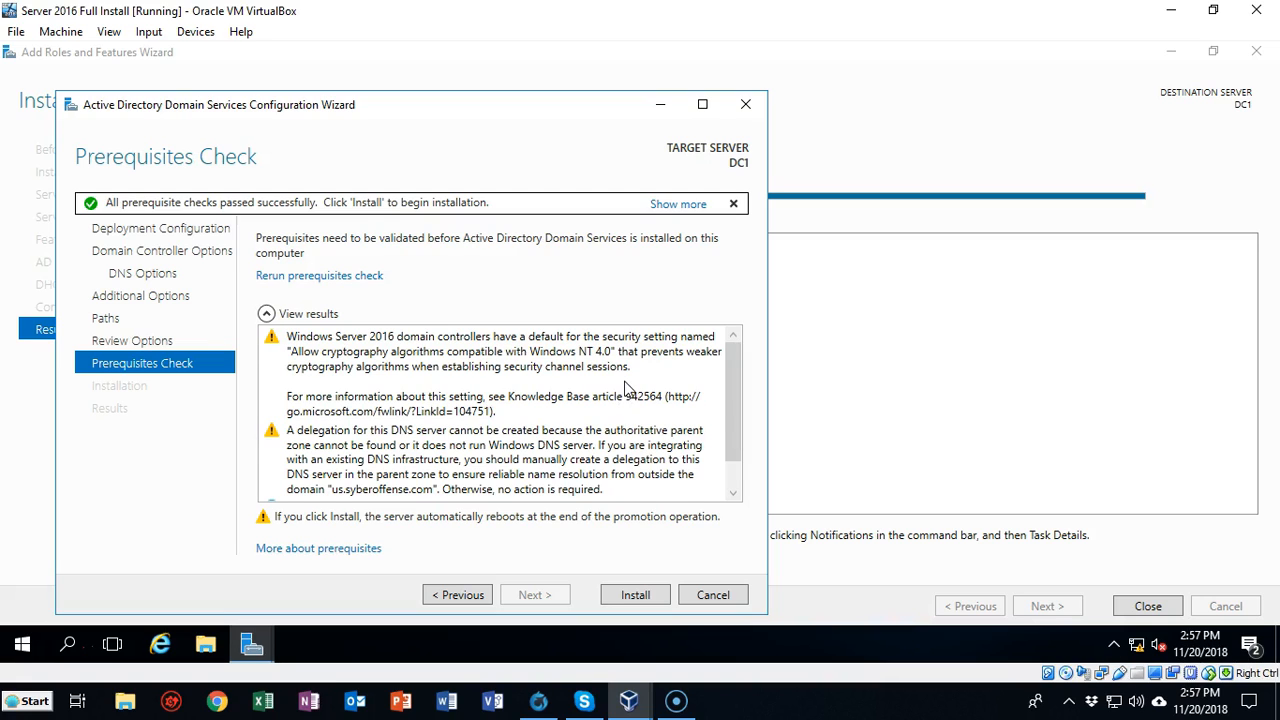
{"action": "scroll", "coordinate": [628, 389], "scroll_direction": "down", "scroll_amount": 1}
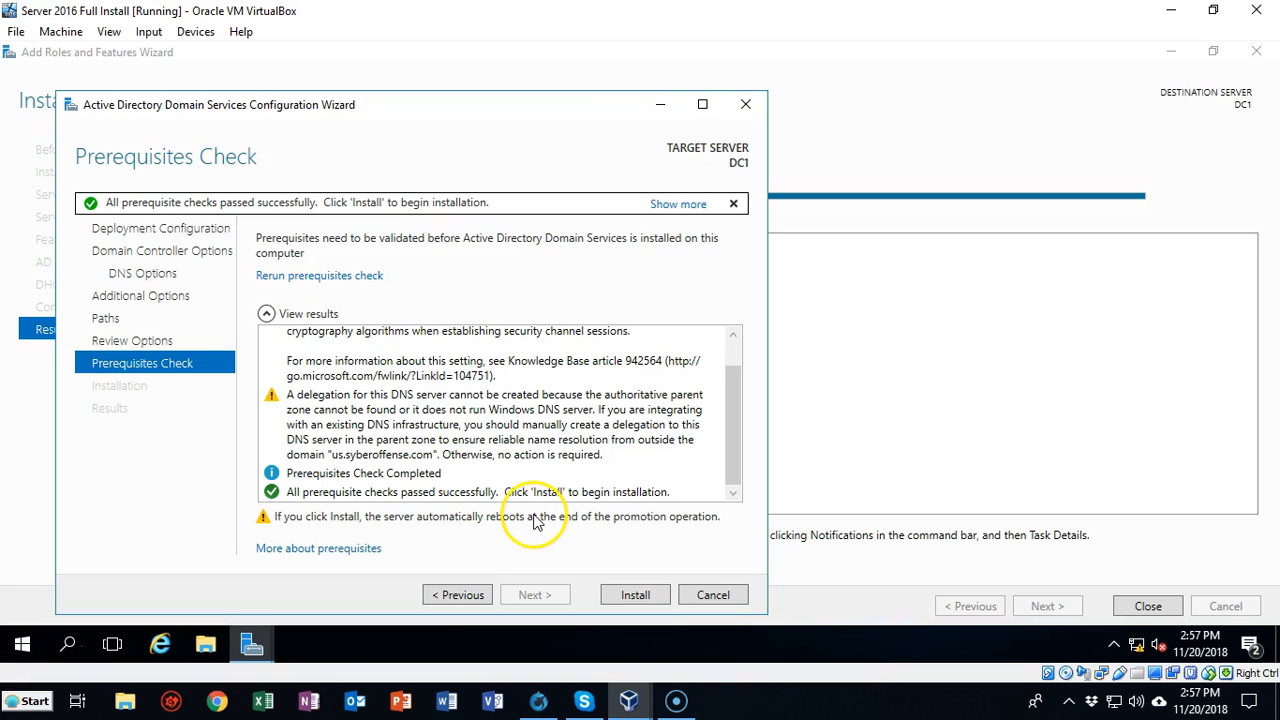
{"action": "left_click", "coordinate": [636, 598]}
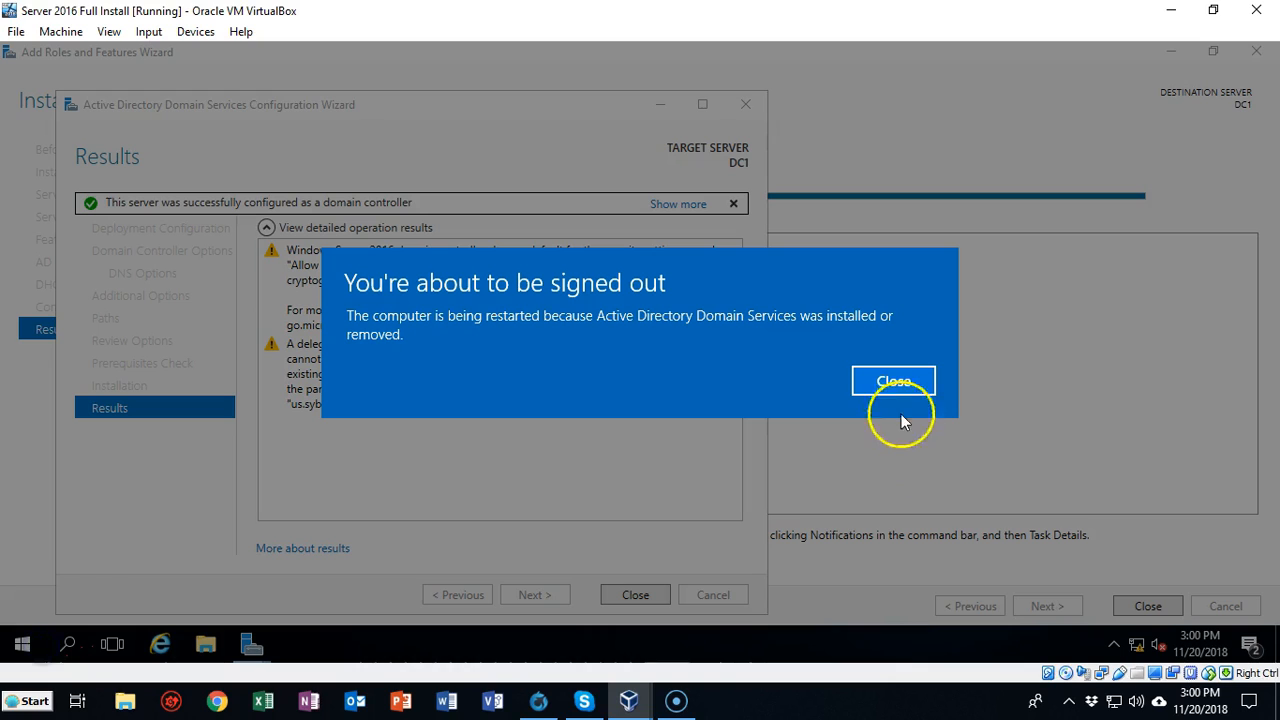
{"action": "left_click", "coordinate": [900, 385]}
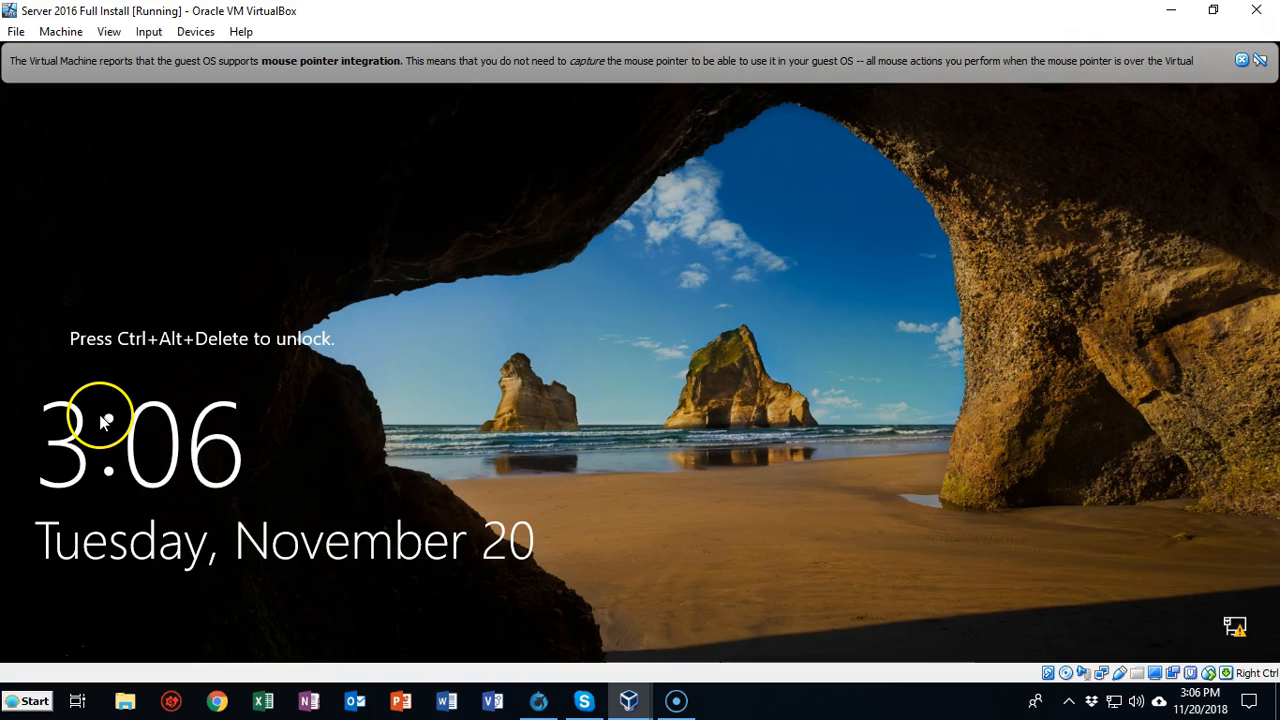
Unlock the restarted virtual machine and sign in as SYBEROFFENSE\Administrator with the account password.
{"action": "left_click", "coordinate": [1242, 61]}
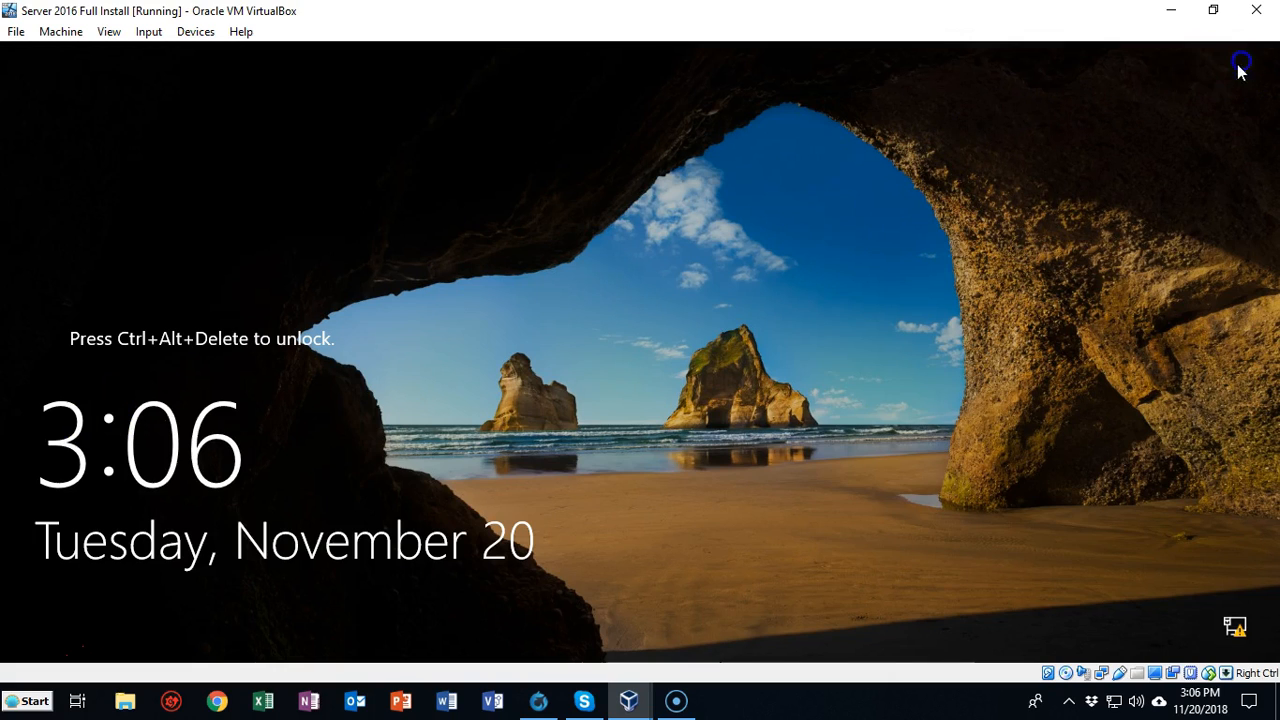
{"action": "left_click", "coordinate": [149, 32]}
{"action": "mouse_move", "coordinate": [166, 53]}
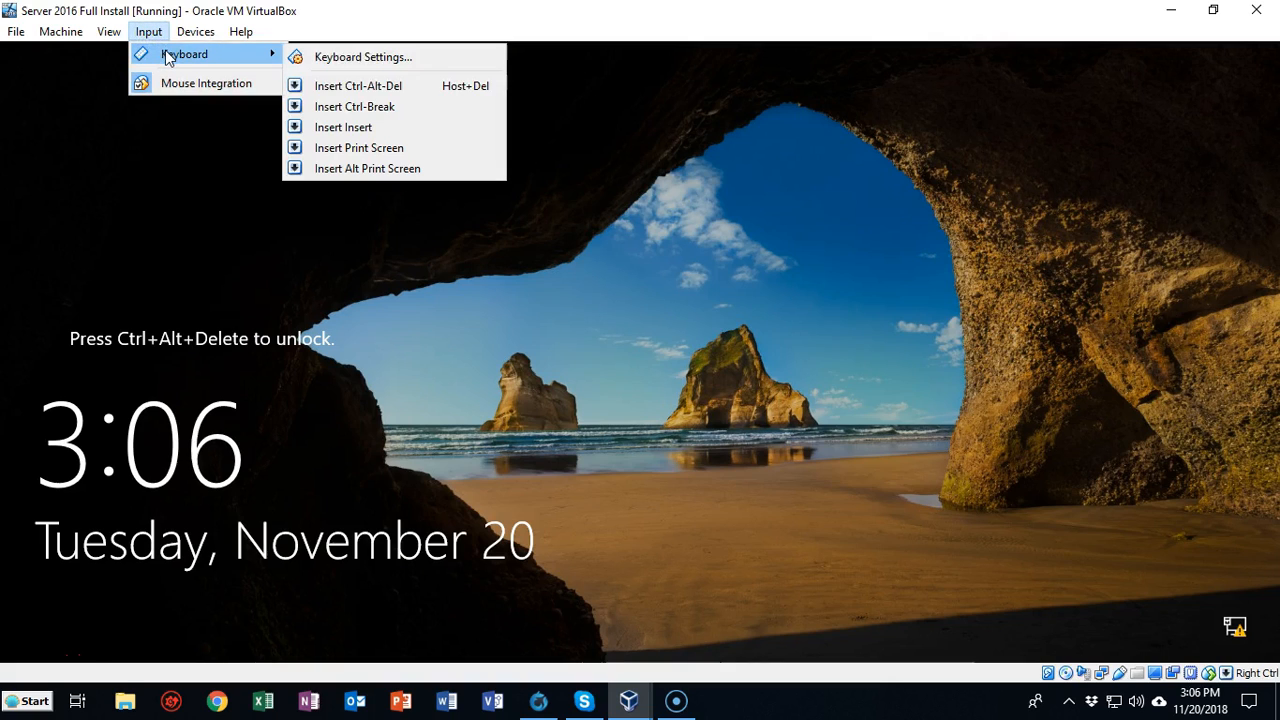
{"action": "left_click", "coordinate": [350, 86]}
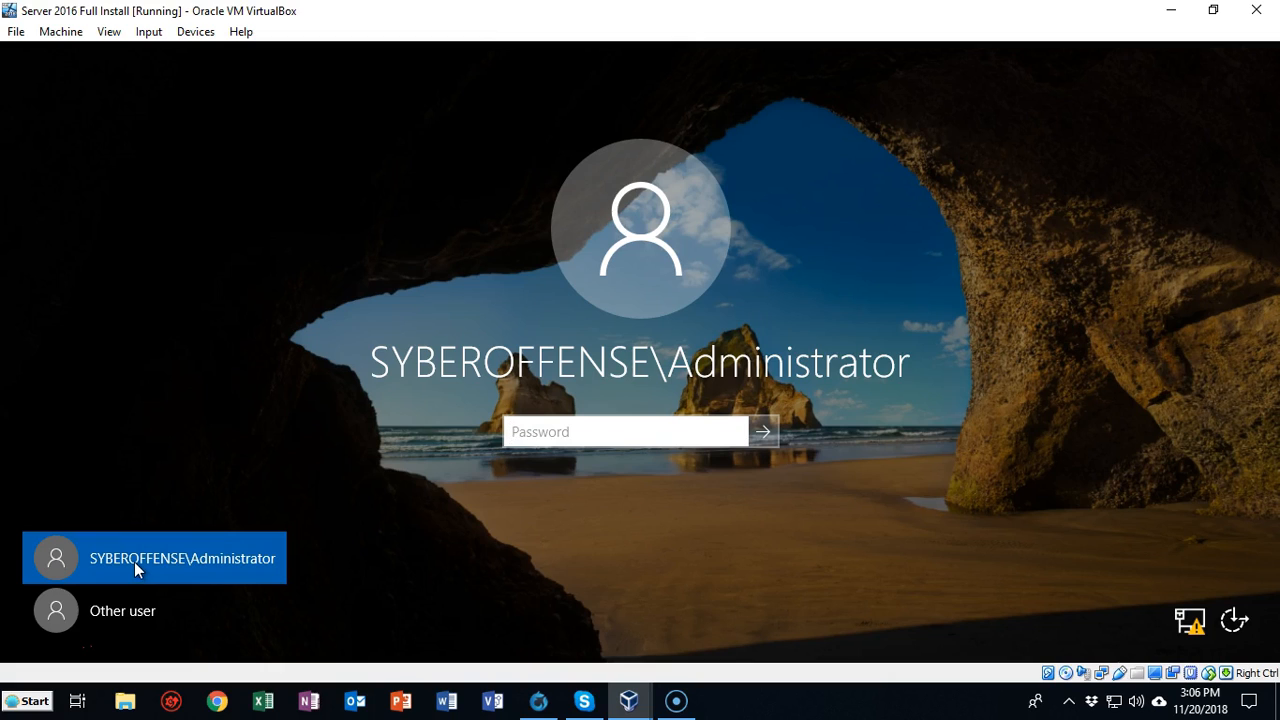
{"action": "left_click", "coordinate": [591, 434]}
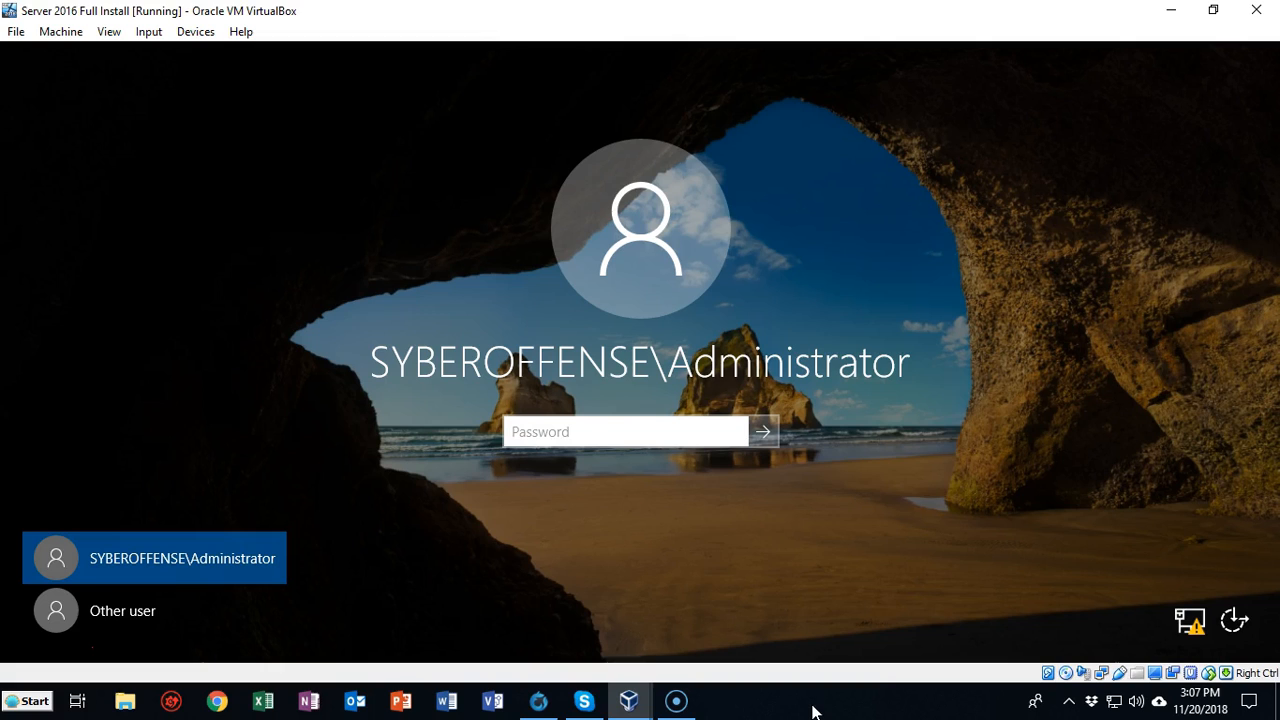
{"action": "left_click", "coordinate": [40, 548]}
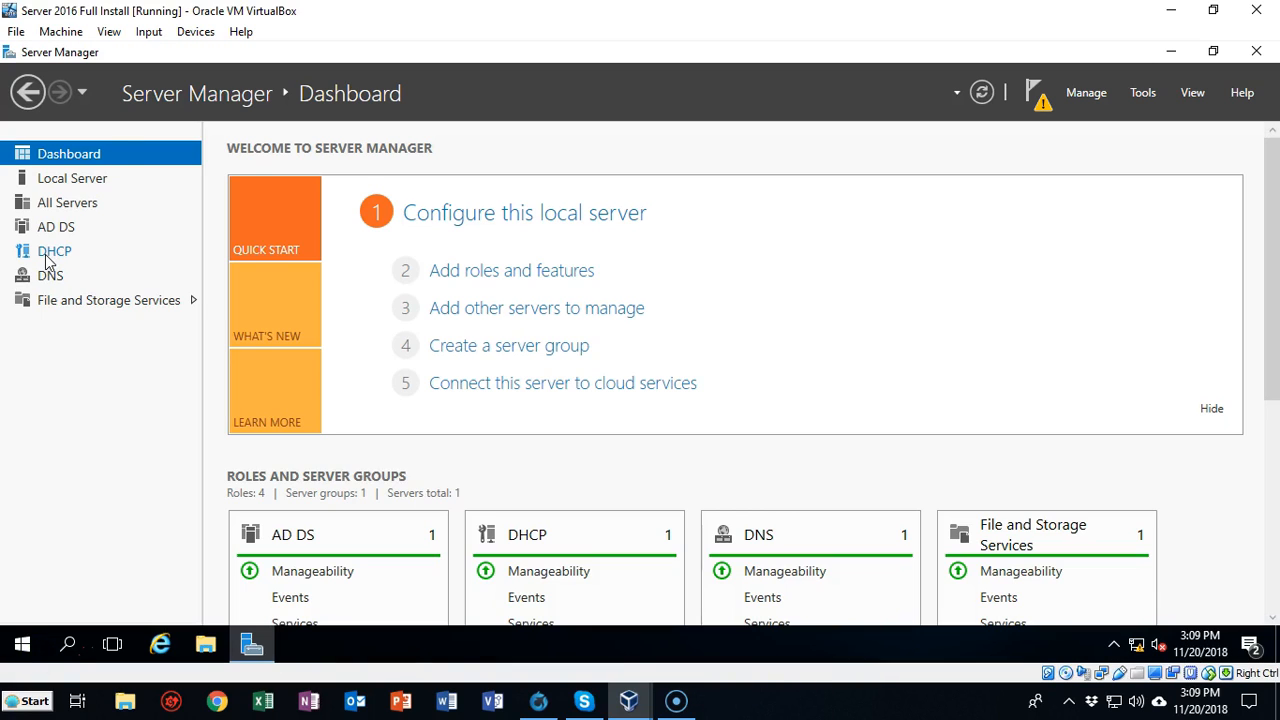
View the local server's properties, then complete the pending DHCP post-install configuration, authorizing the server with the SYBEROFFENSE\Administrator credentials.
{"action": "left_click", "coordinate": [84, 186]}
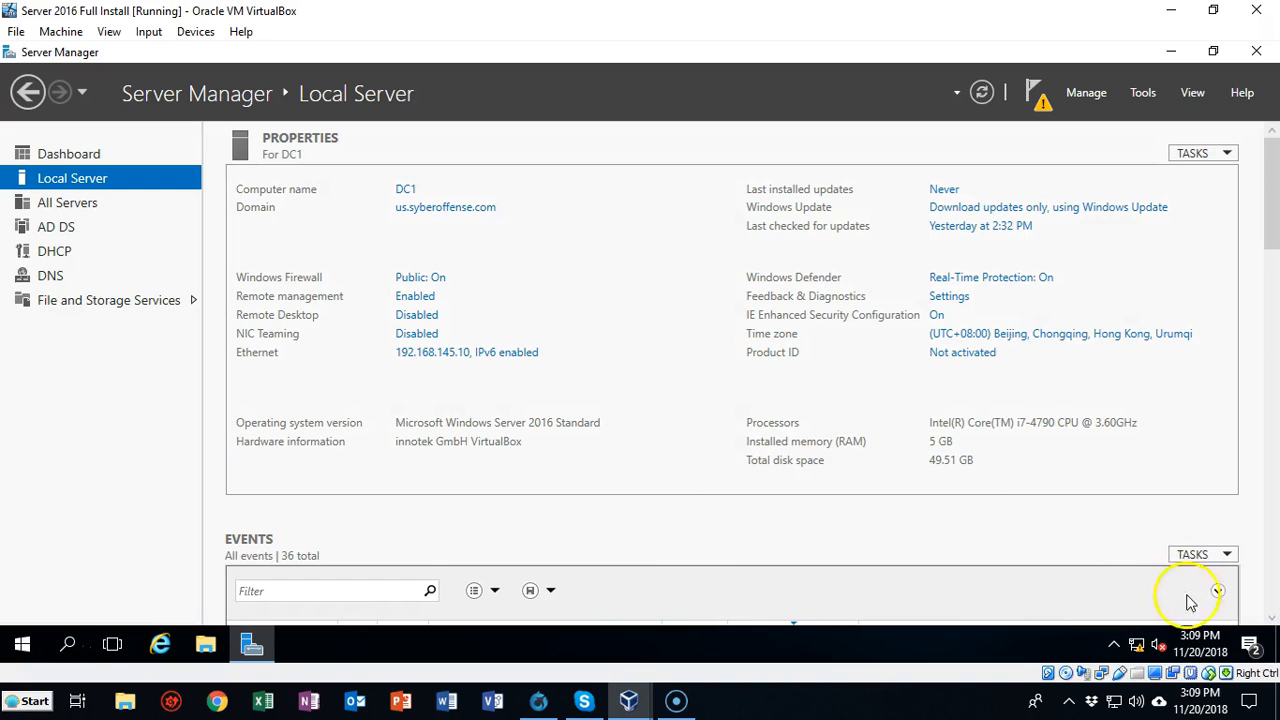
{"action": "mouse_move", "coordinate": [1137, 645]}
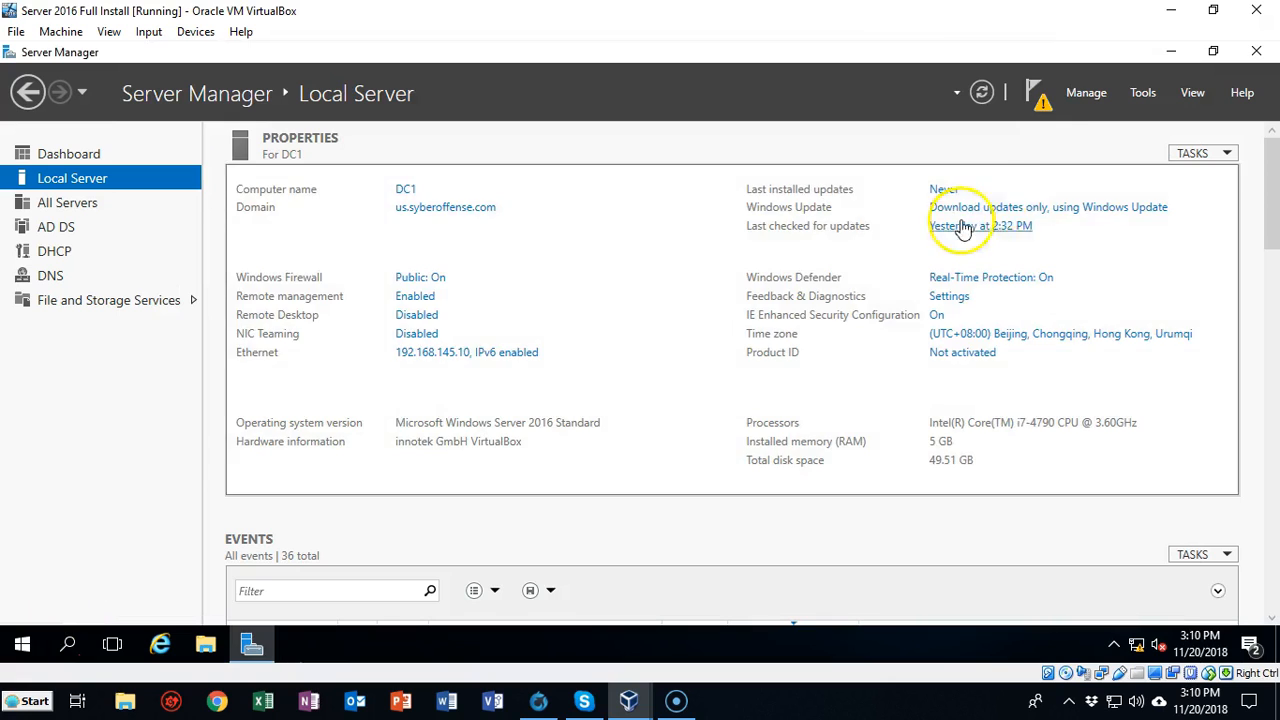
{"action": "left_click", "coordinate": [1037, 96]}
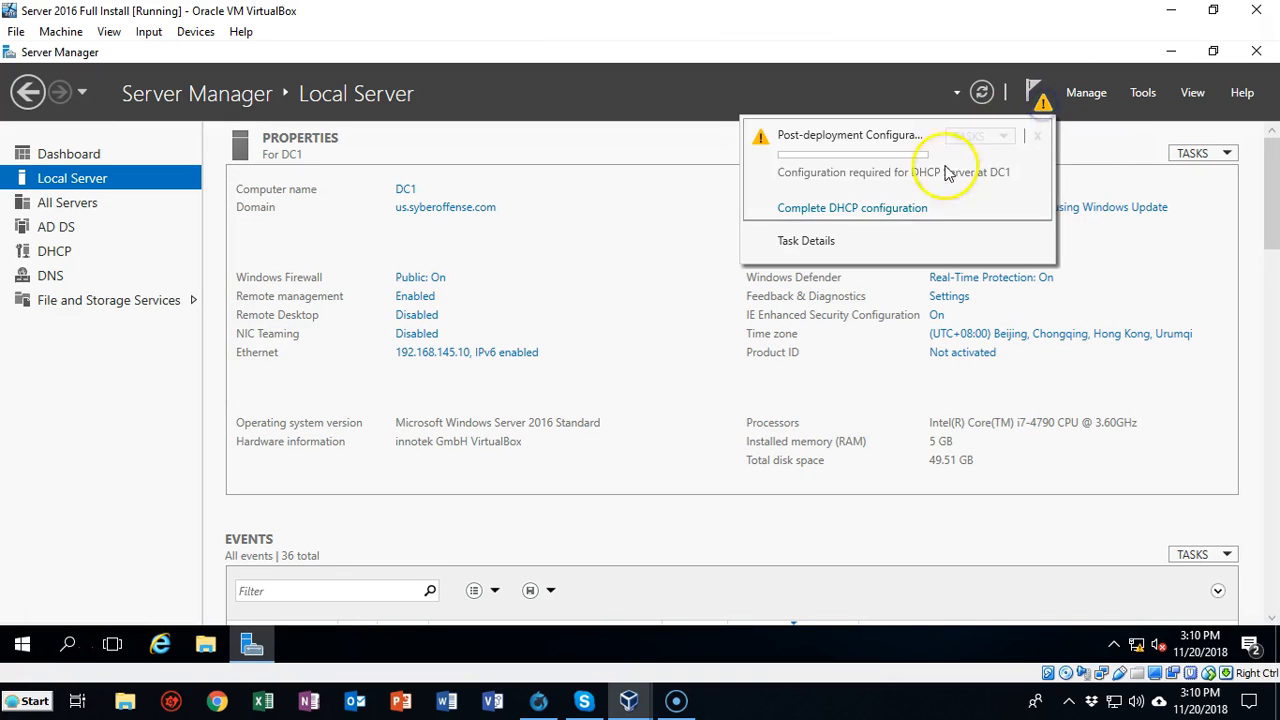
{"action": "left_click", "coordinate": [870, 210]}
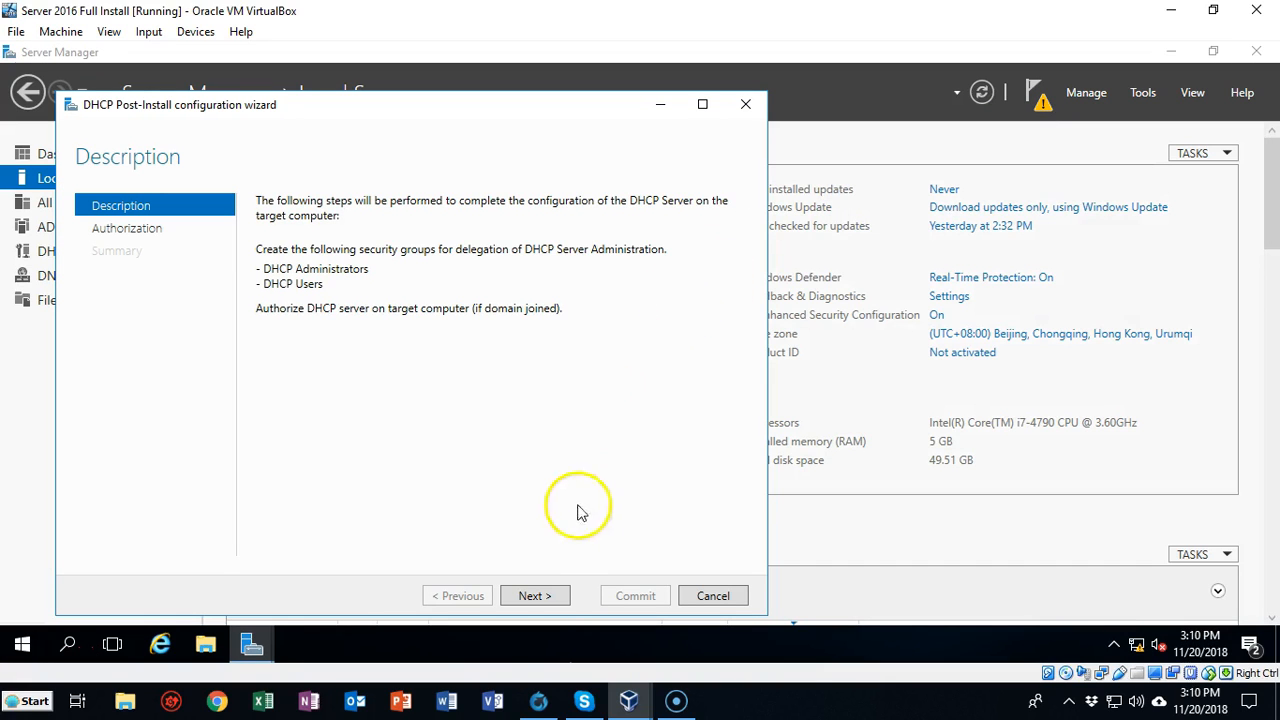
{"action": "left_click", "coordinate": [535, 596]}
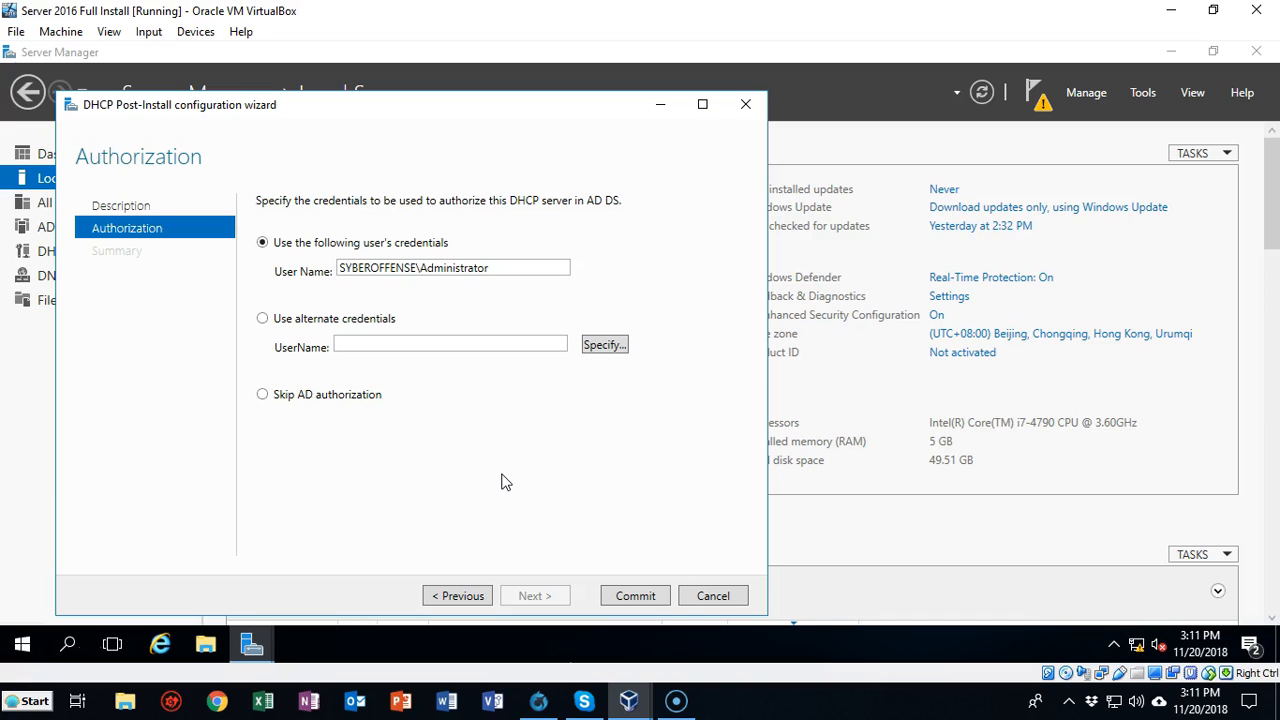
{"action": "left_click", "coordinate": [555, 513]}
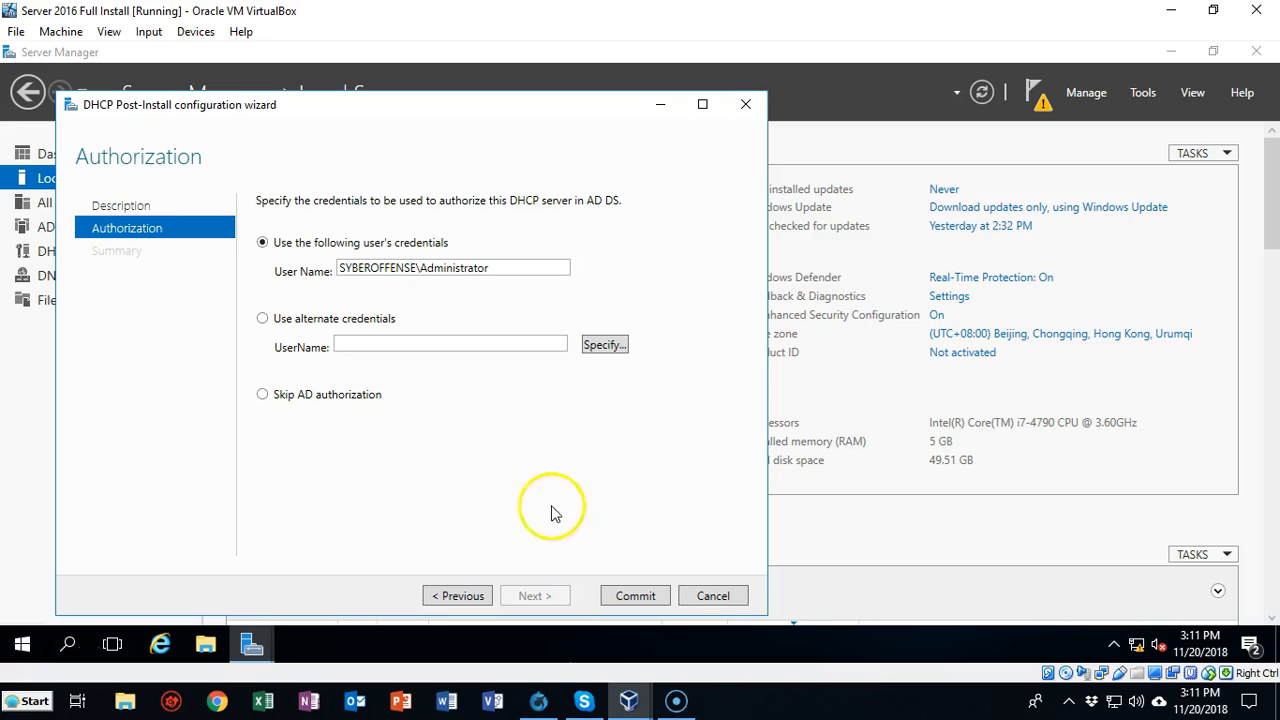
{"action": "left_click", "coordinate": [631, 594]}
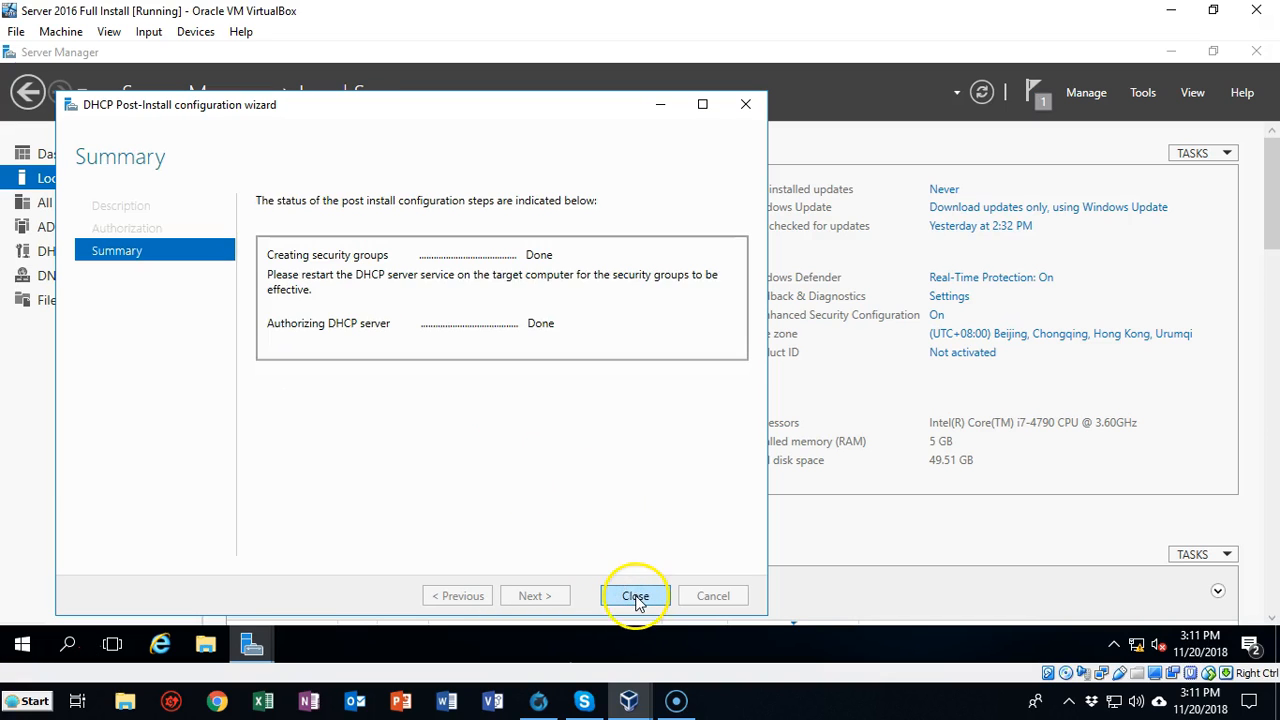
{"action": "left_click", "coordinate": [635, 596]}
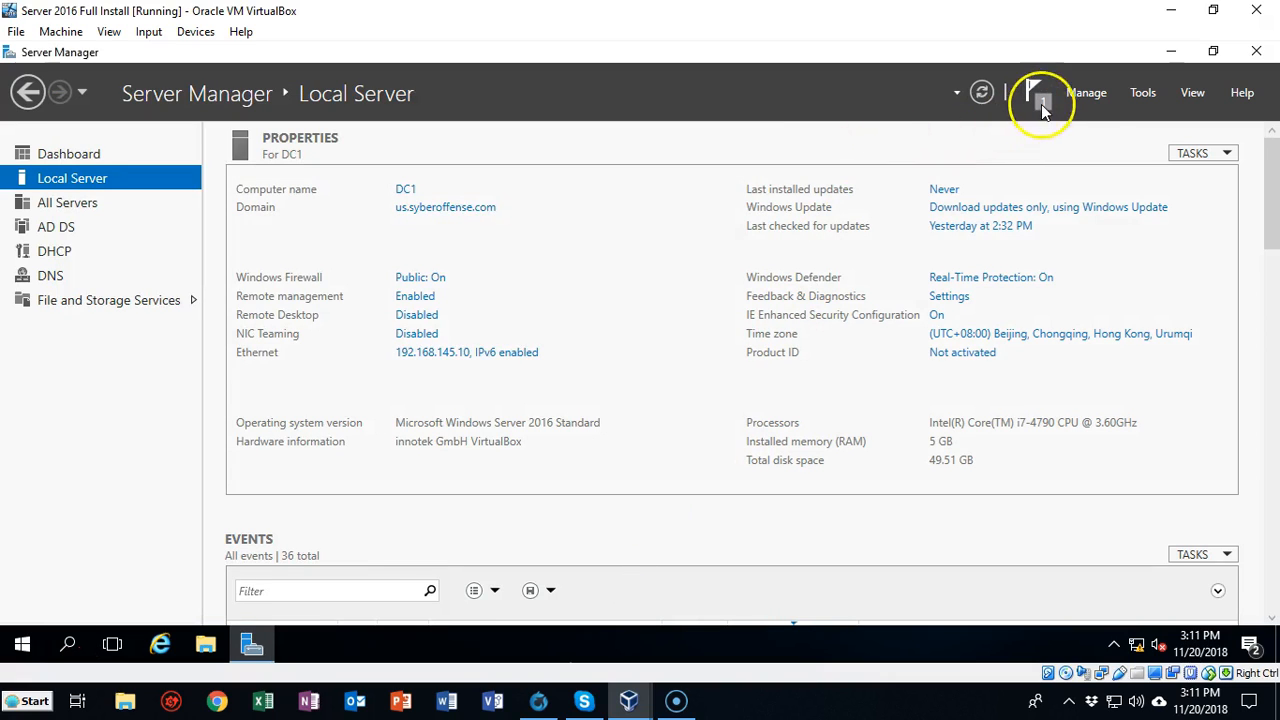